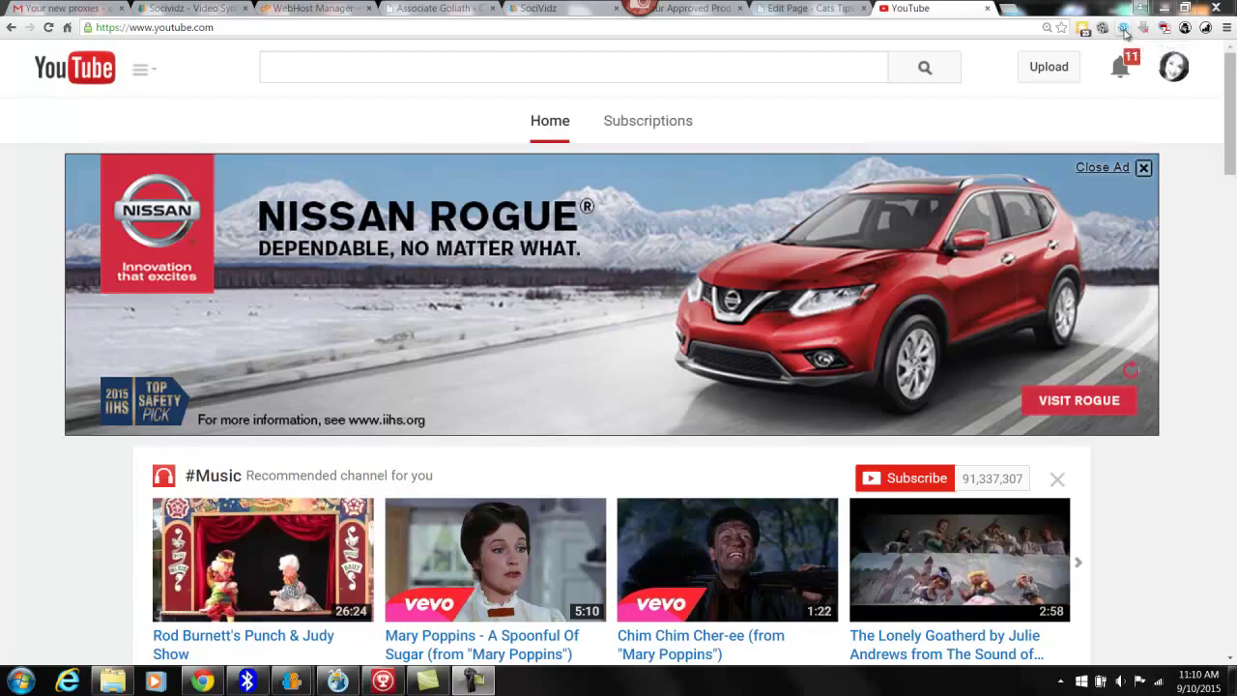
Step: Open the Mary Poppins 'A Spoonful Of Sugar' video and pause it at 0:02
scroll(1141, 539, down, 3)
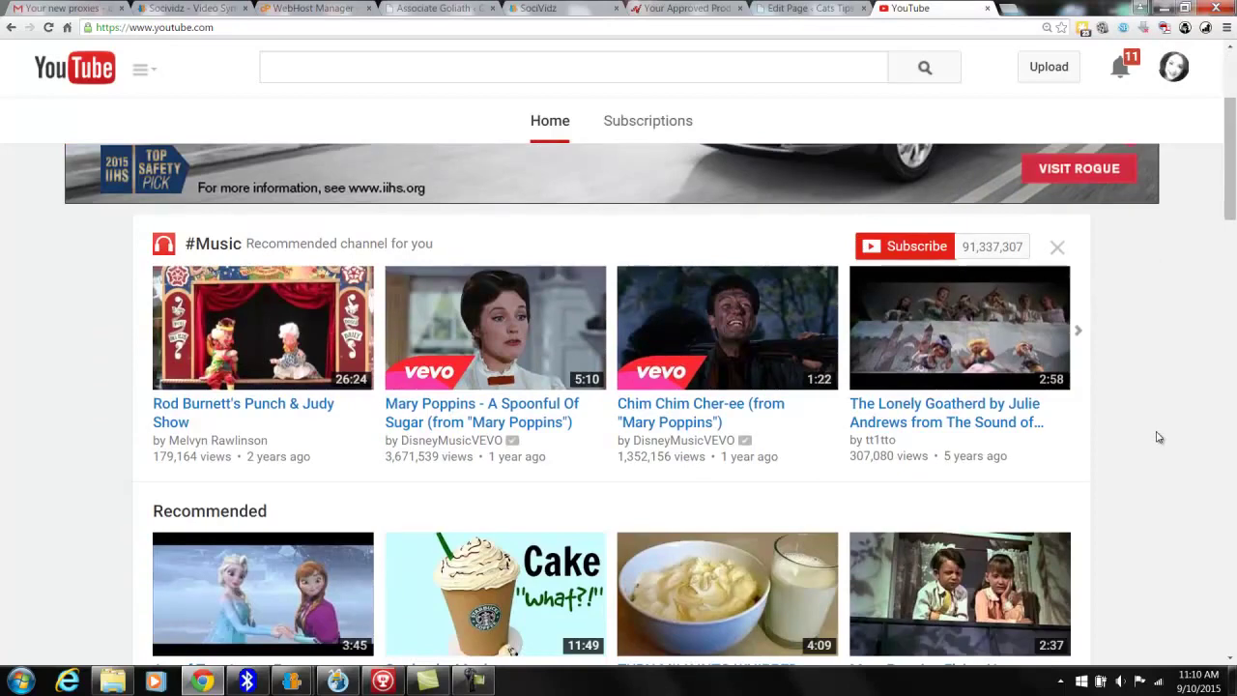
click(471, 345)
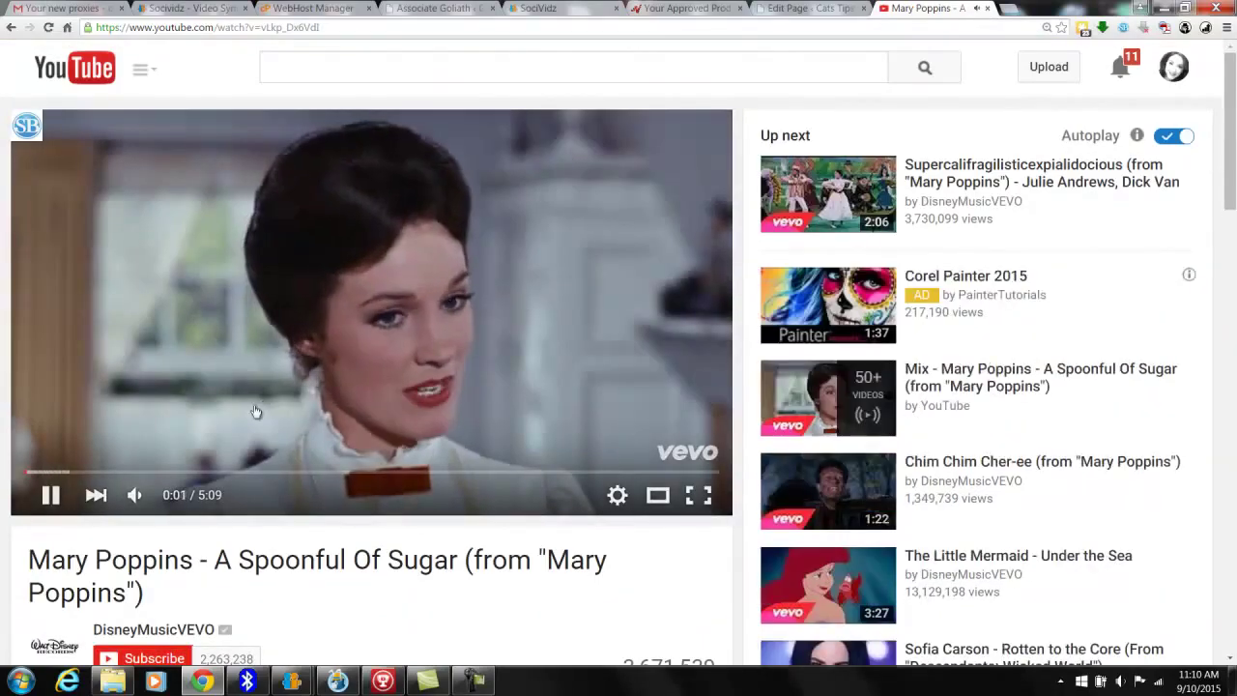
click(204, 166)
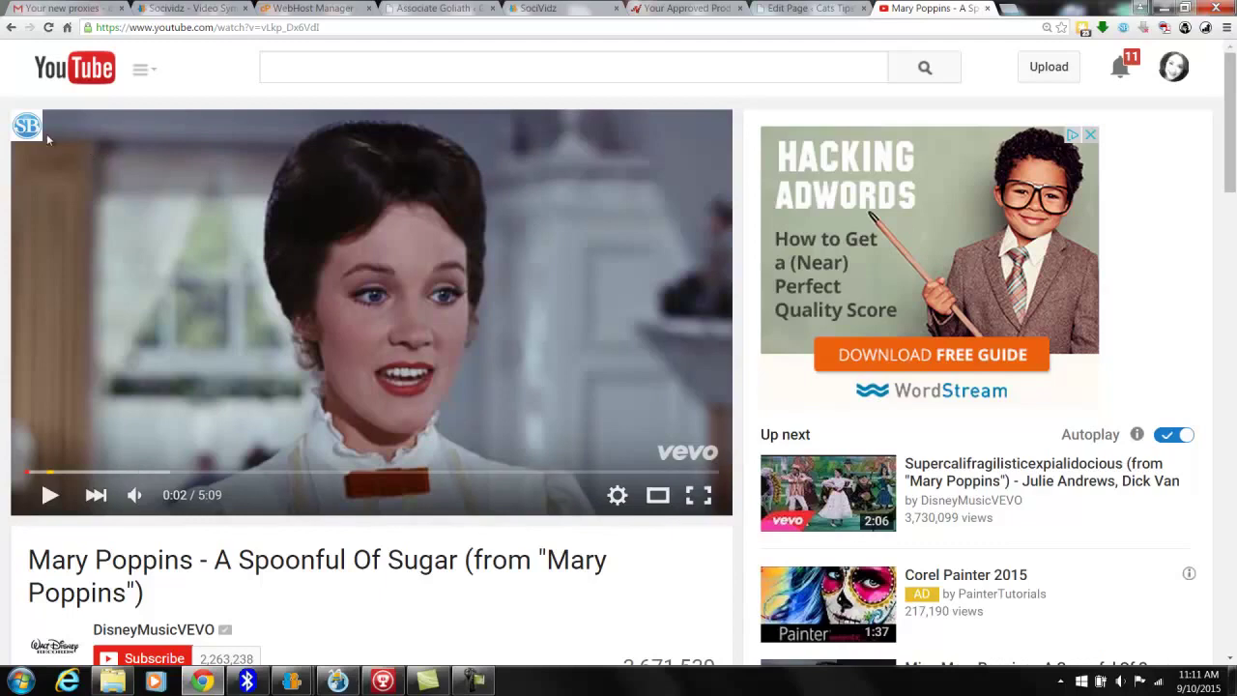
Step: Start a New Standard Post from the Mary Poppins video and open the blog list to pick AMAZING MAGICAL ADVENTURES
mouse_move(26, 132)
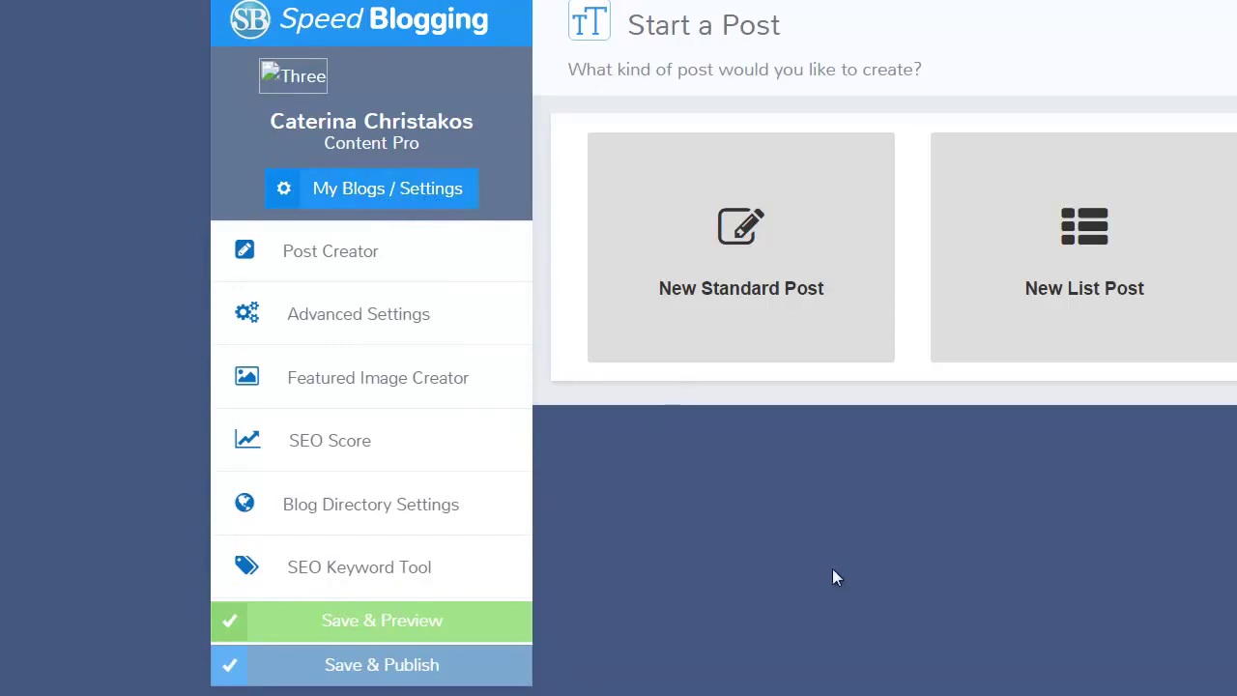
click(744, 234)
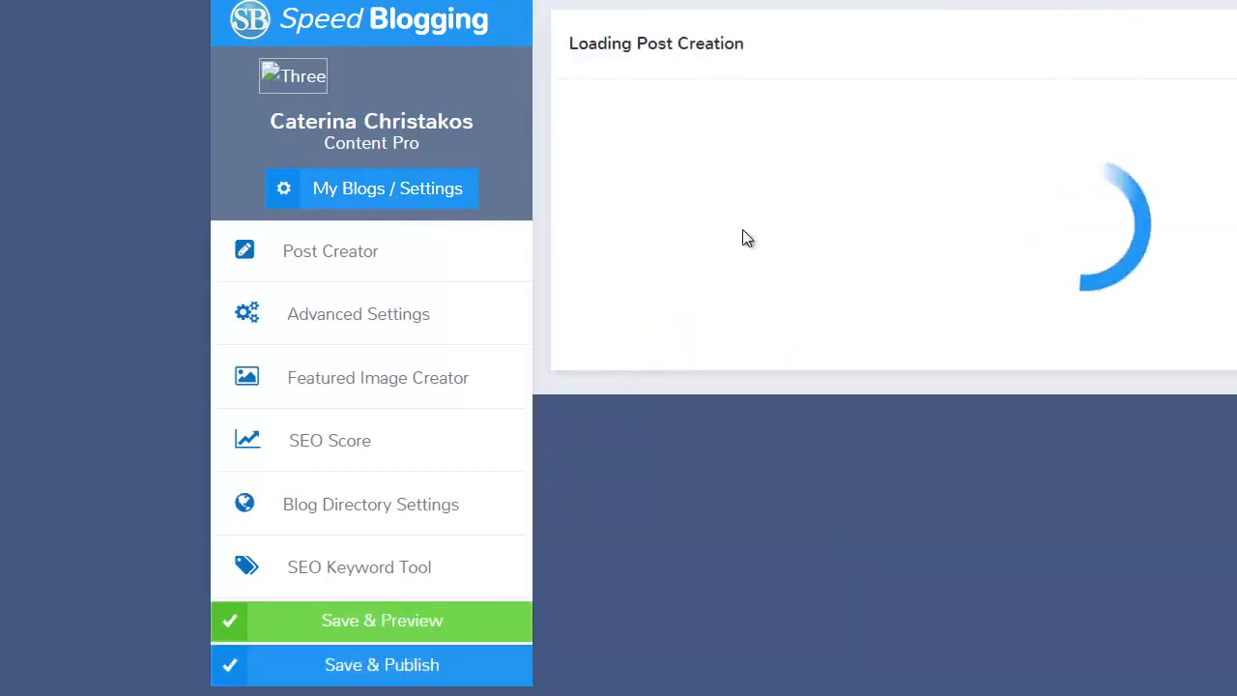
click(978, 167)
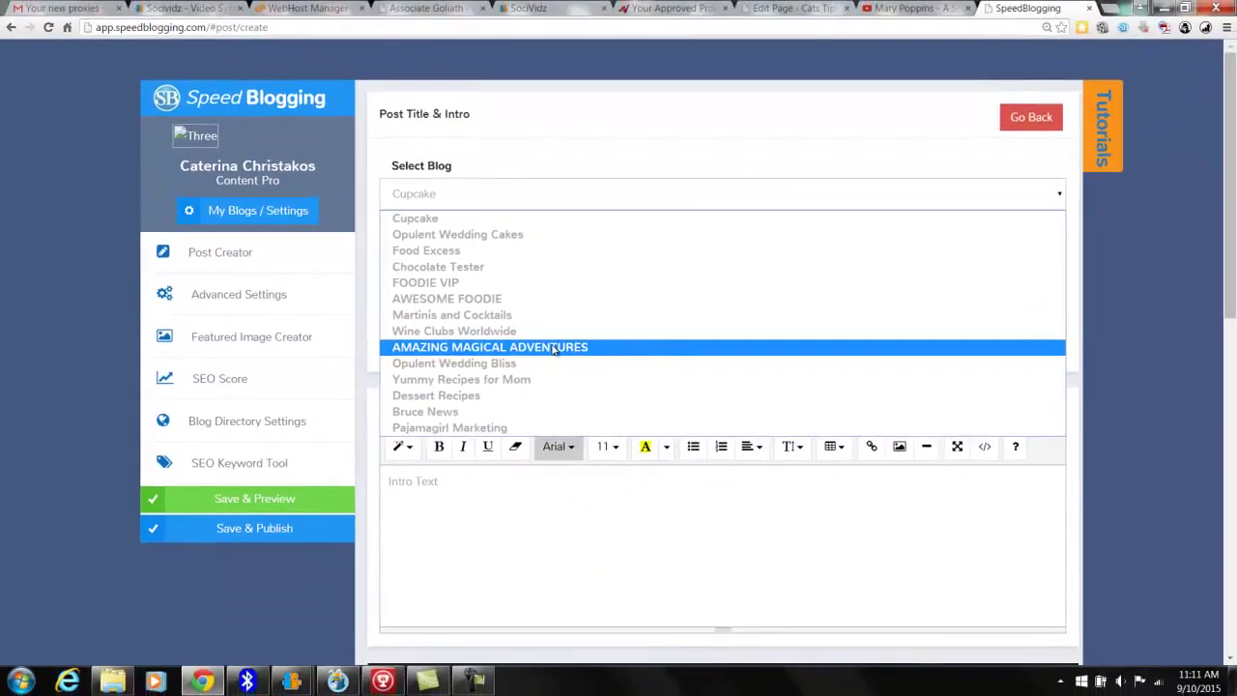
click(555, 347)
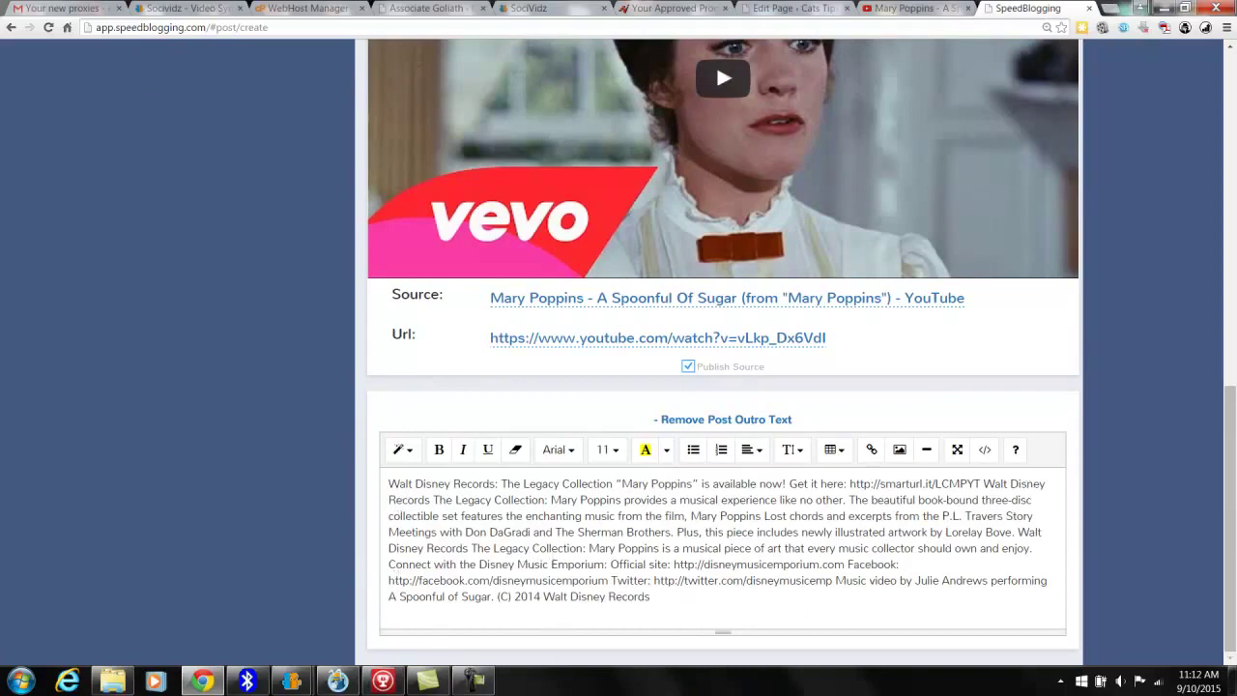
scroll(1192, 223, up, 5)
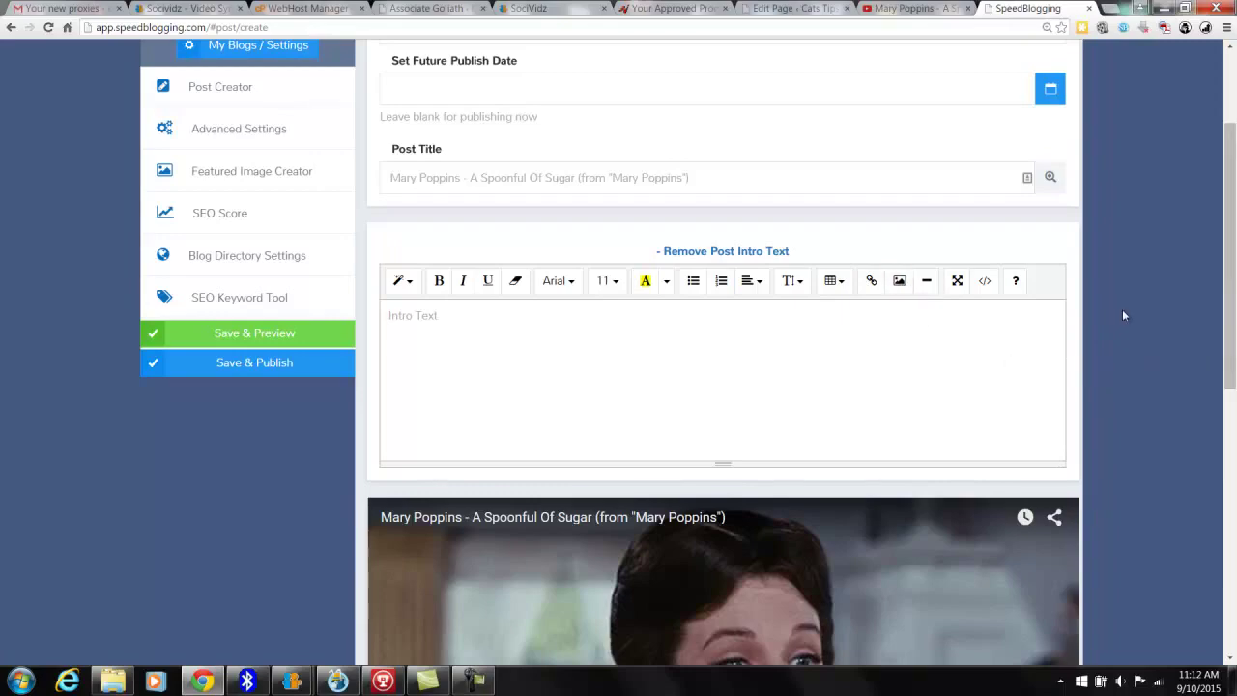
scroll(1123, 315, down, 6)
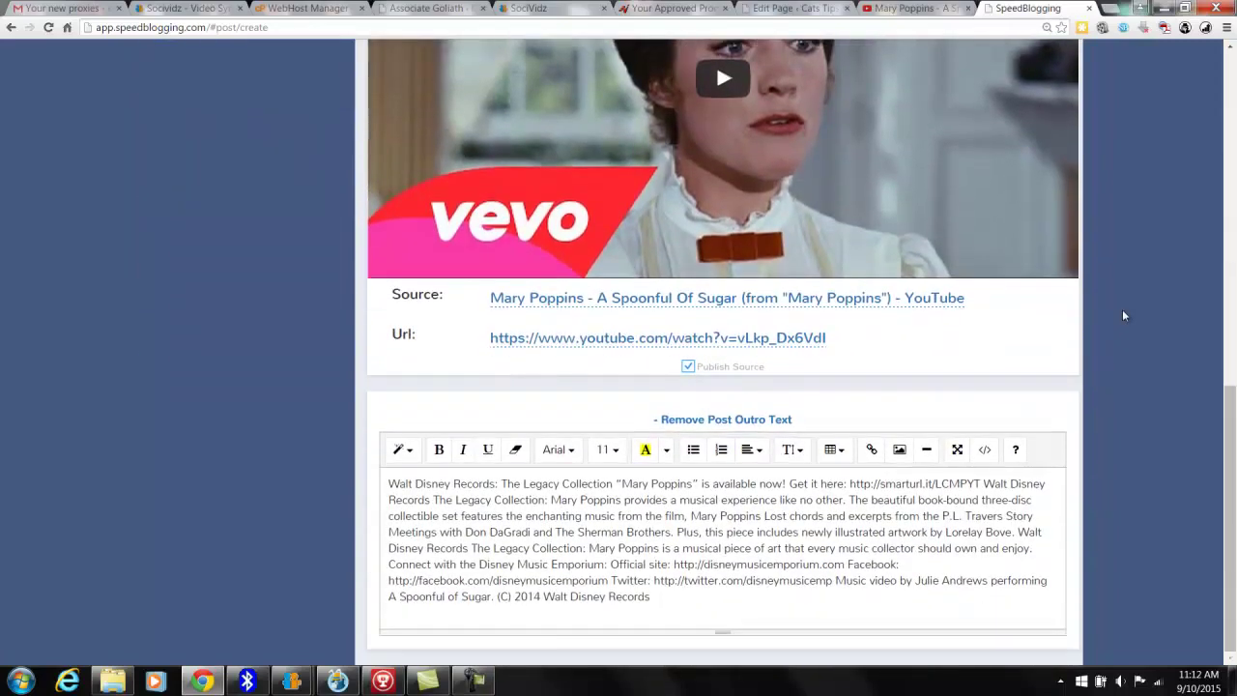
scroll(1123, 315, up, 10)
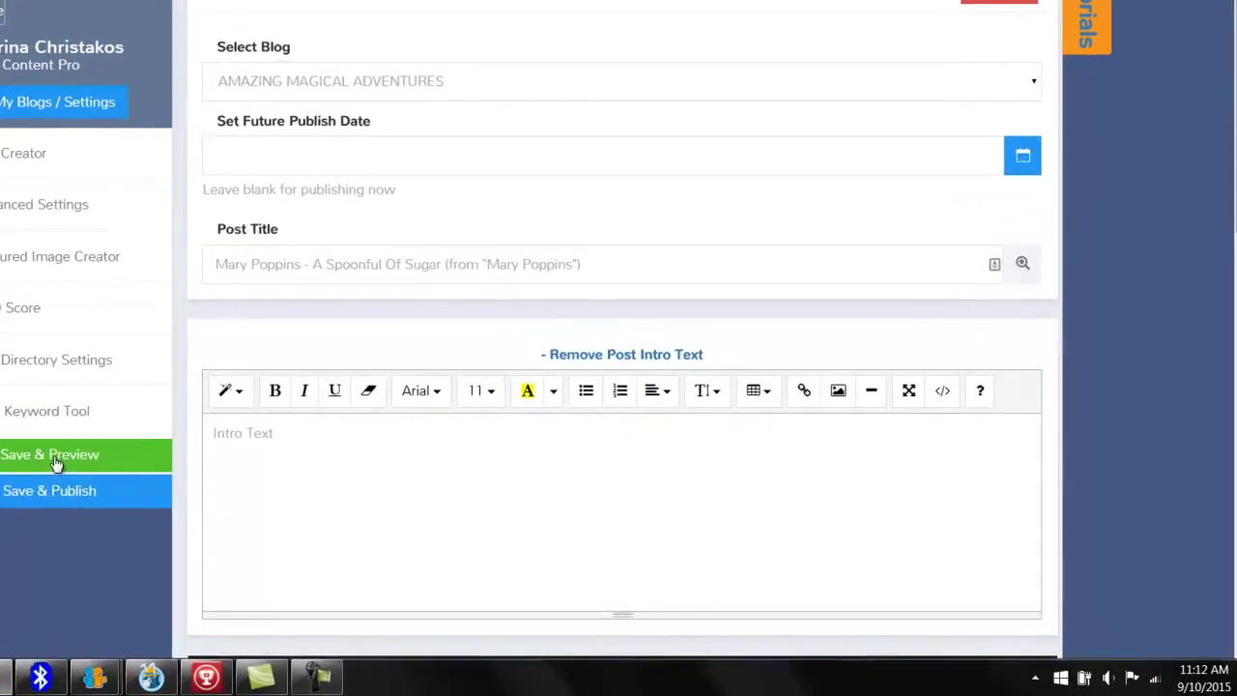
Step: Publish the Mary Poppins post, check it live on amazingmagicaladventures.com, then close that tab
click(53, 490)
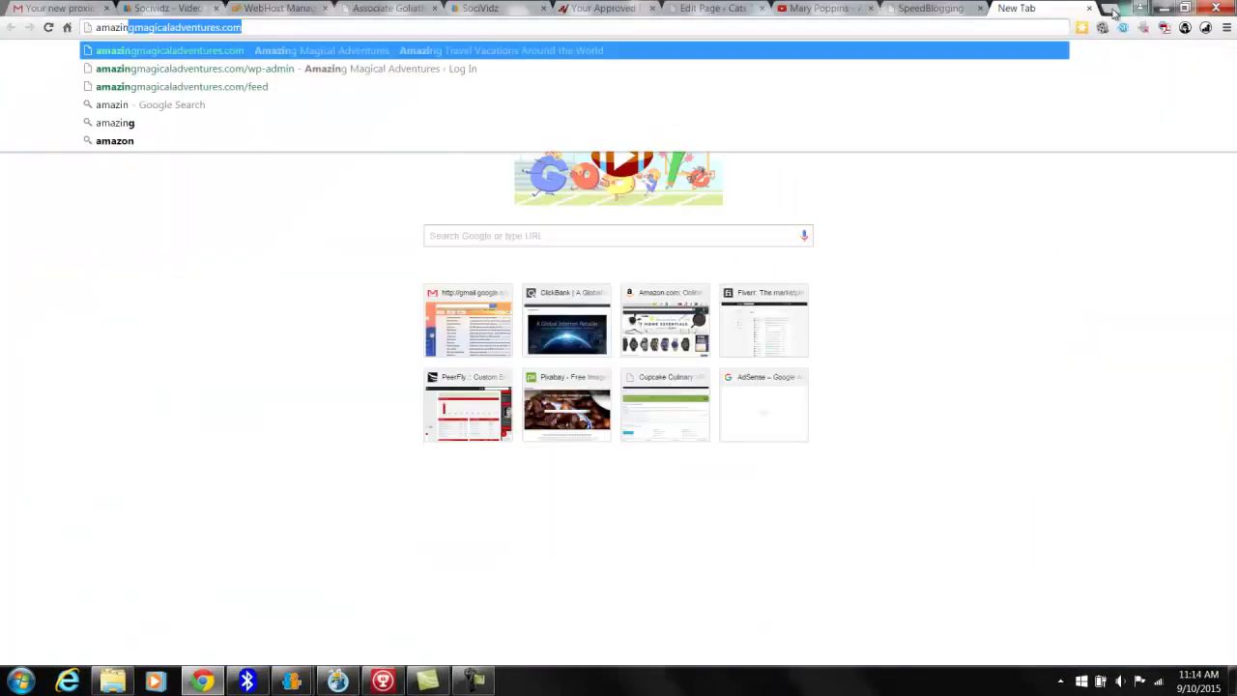
key(Return)
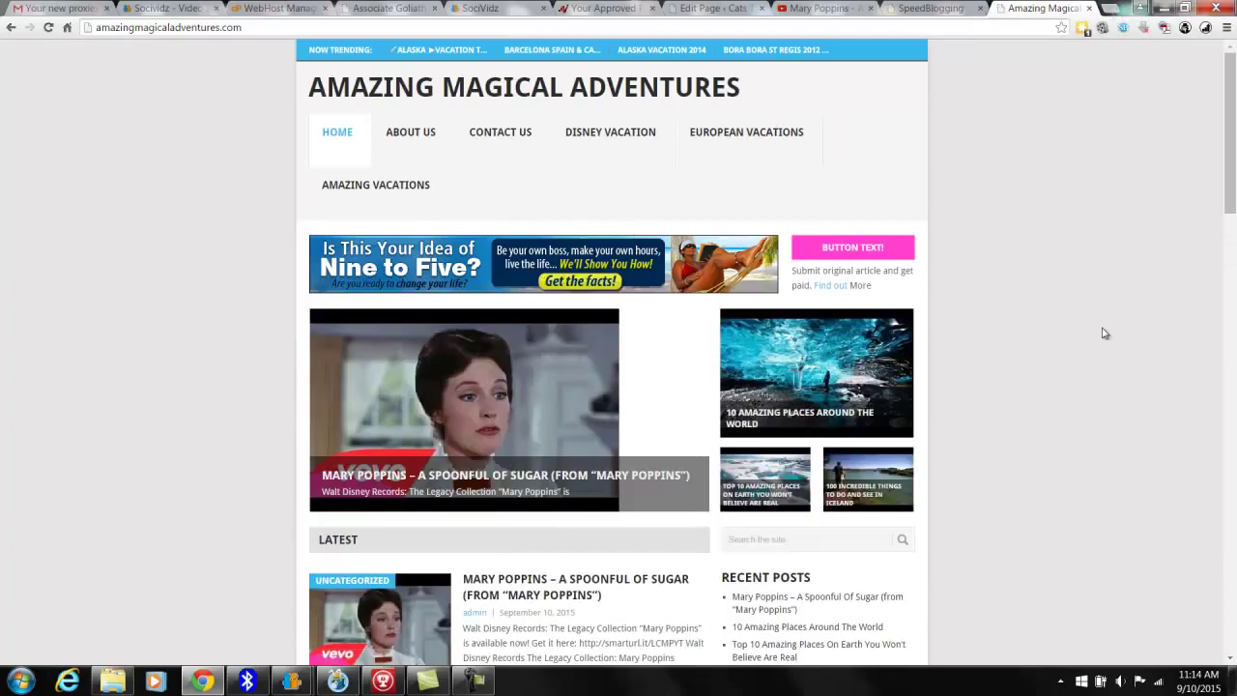
scroll(1105, 333, down, 4)
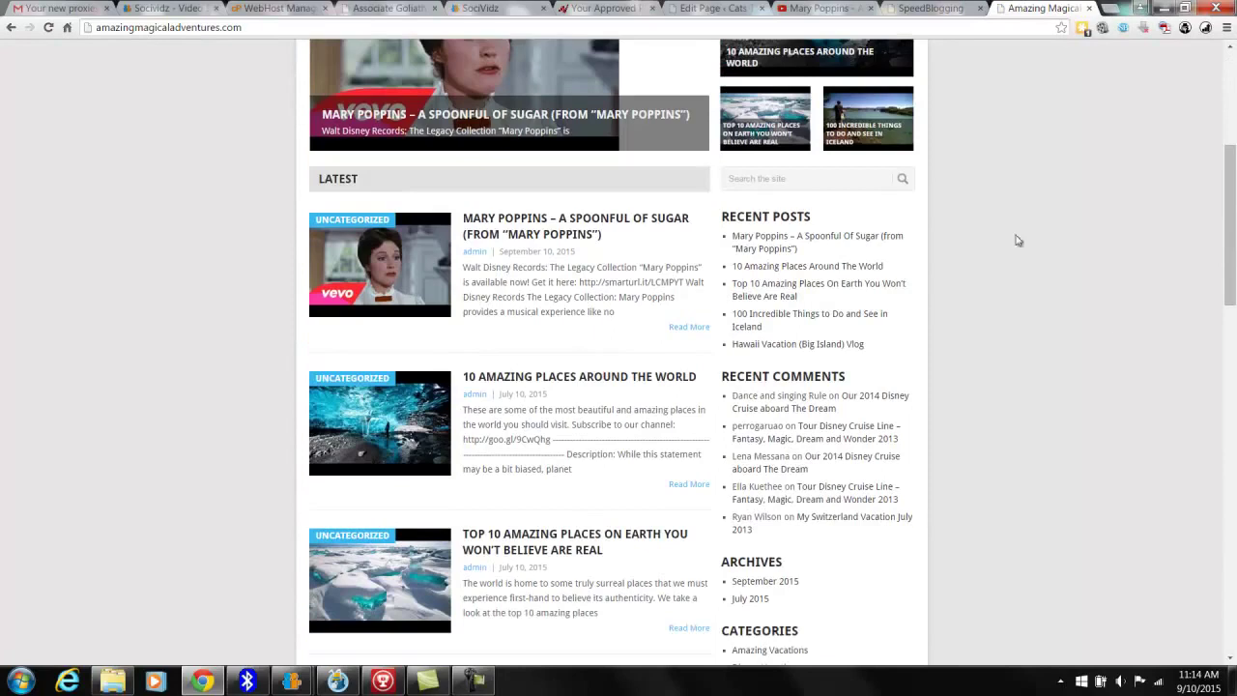
click(622, 222)
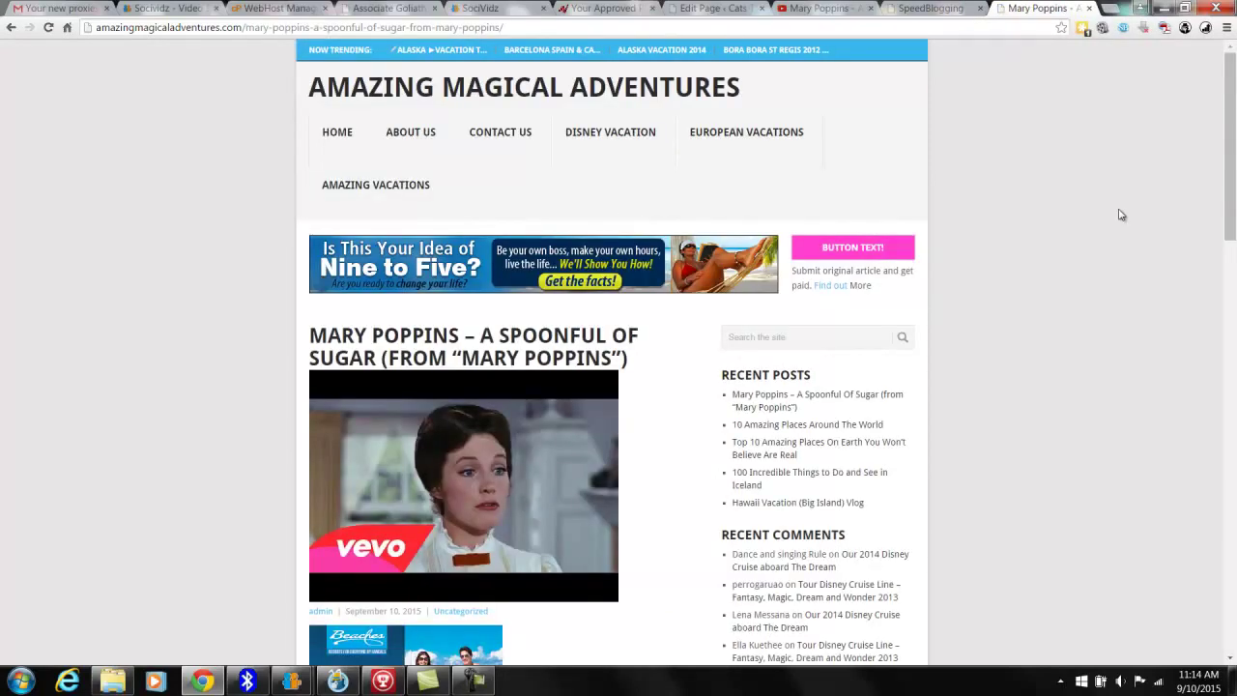
scroll(1120, 214, down, 5)
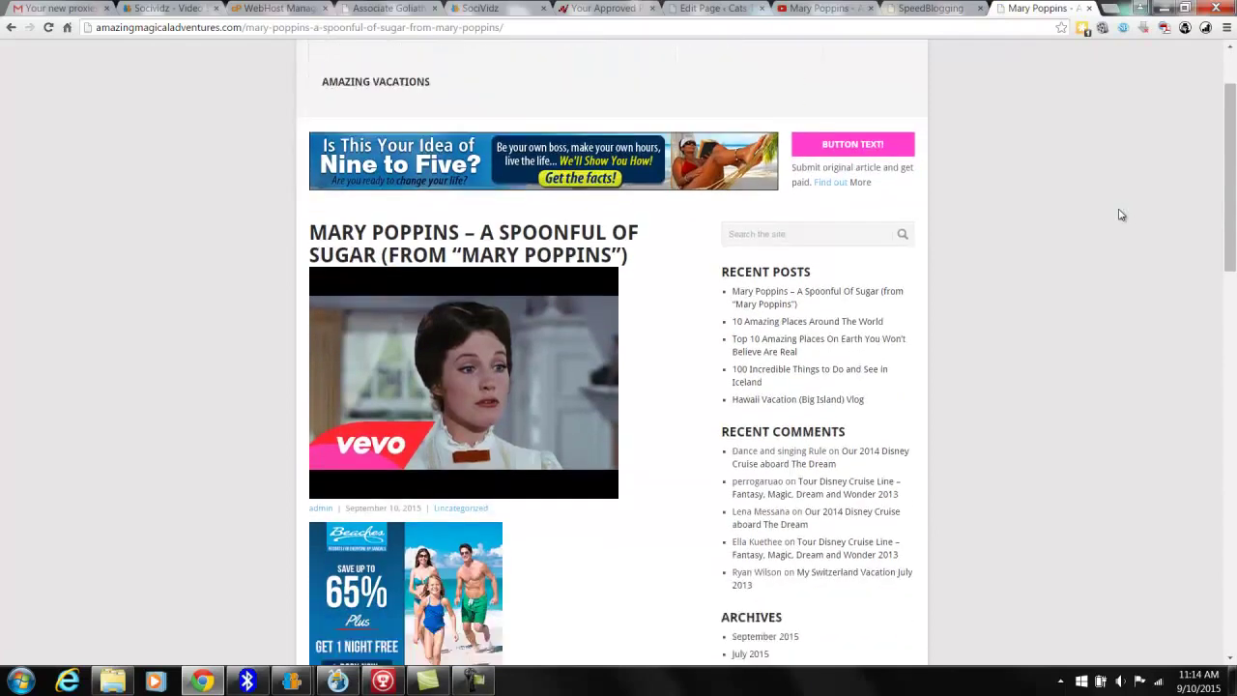
scroll(1120, 215, up, 3)
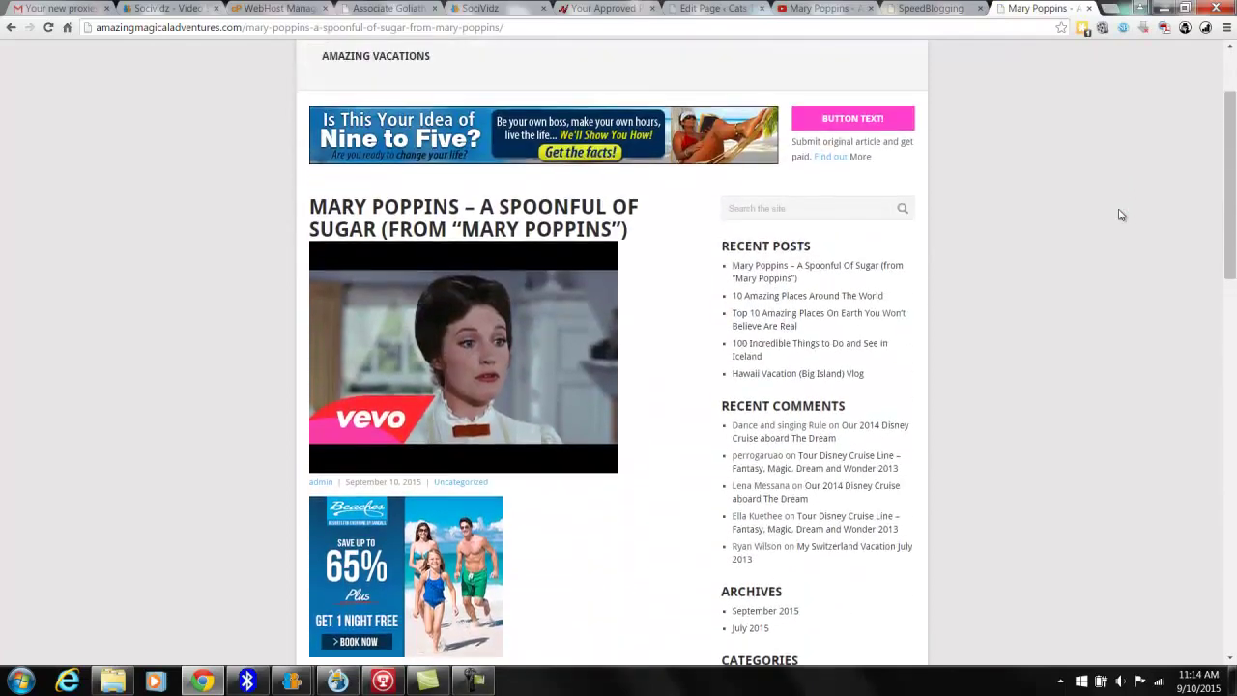
scroll(1120, 214, up, 1)
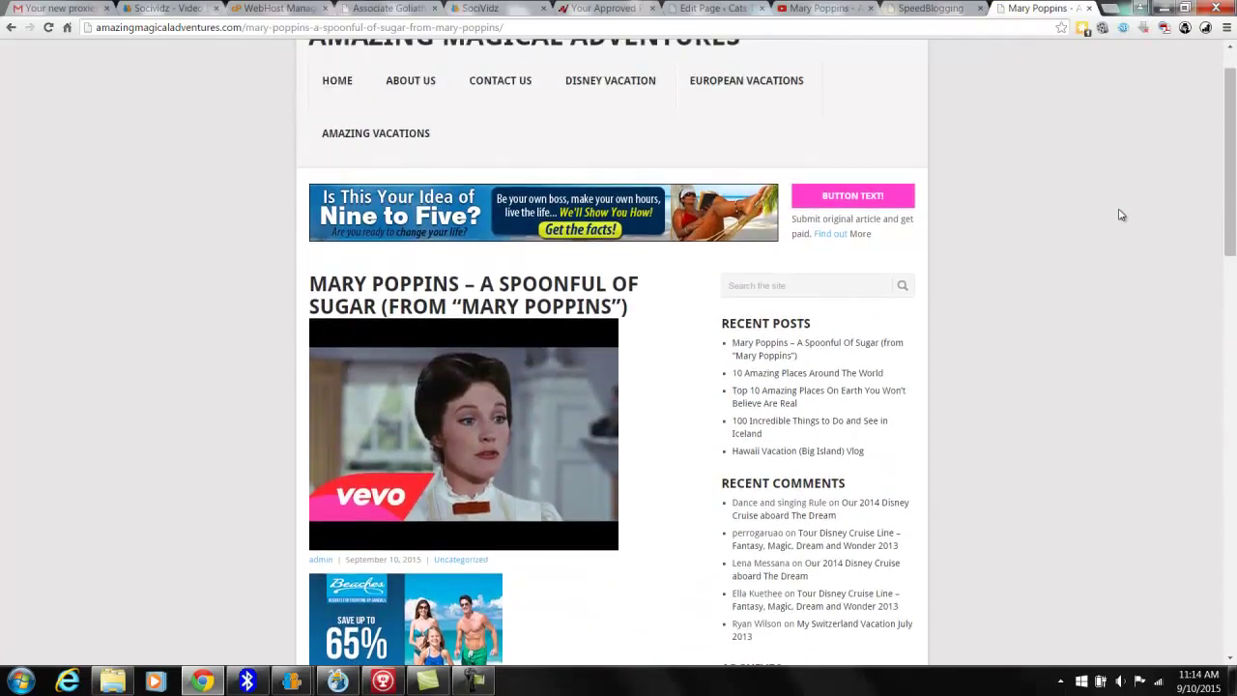
click(1089, 9)
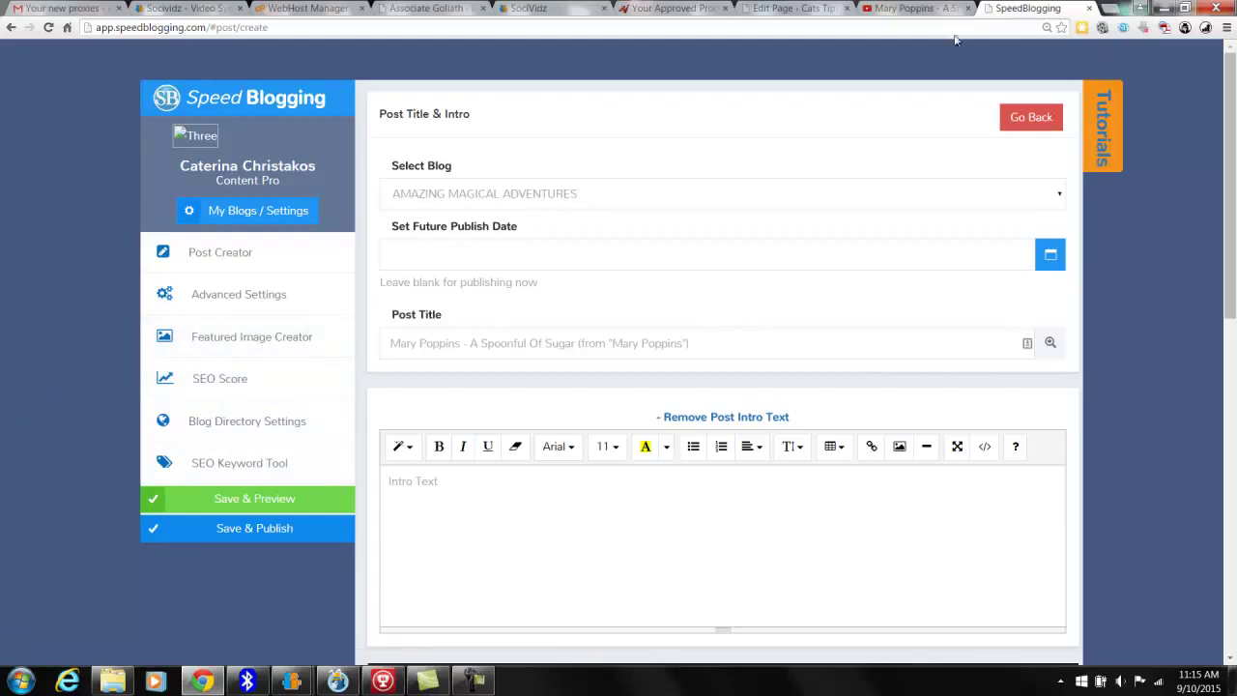
Step: Load facebook.com in the tab that held the Mary Poppins video
click(916, 7)
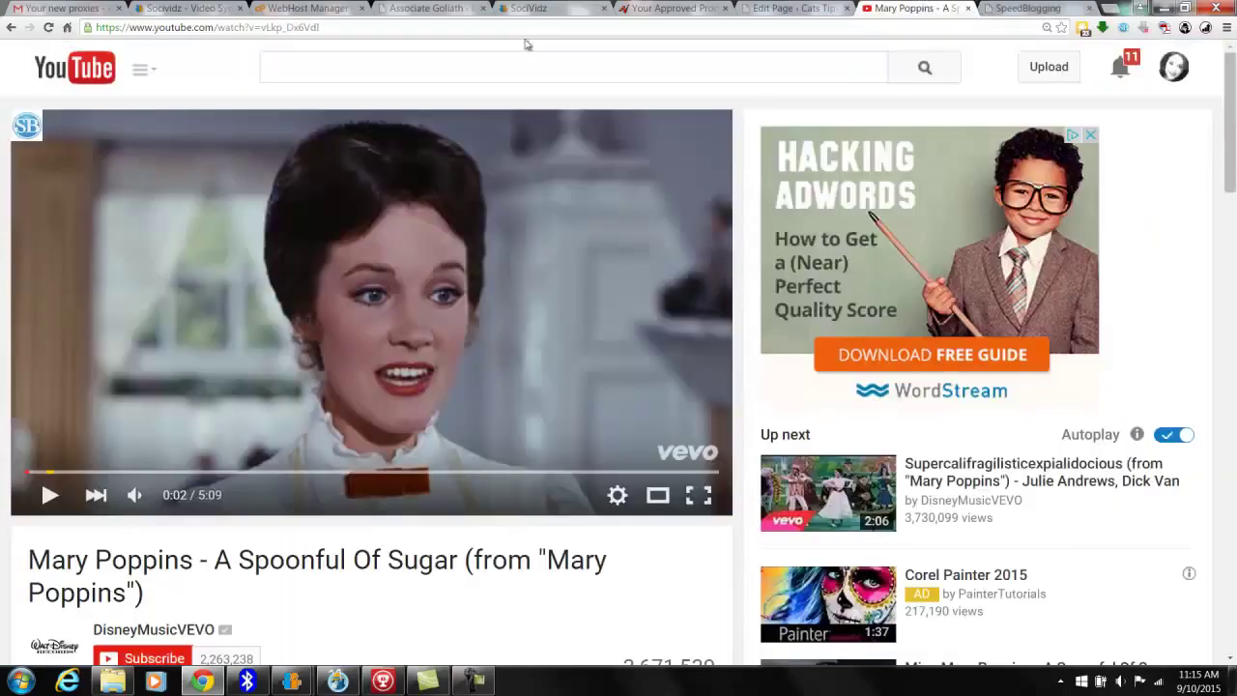
click(346, 27)
text(facebook.com)
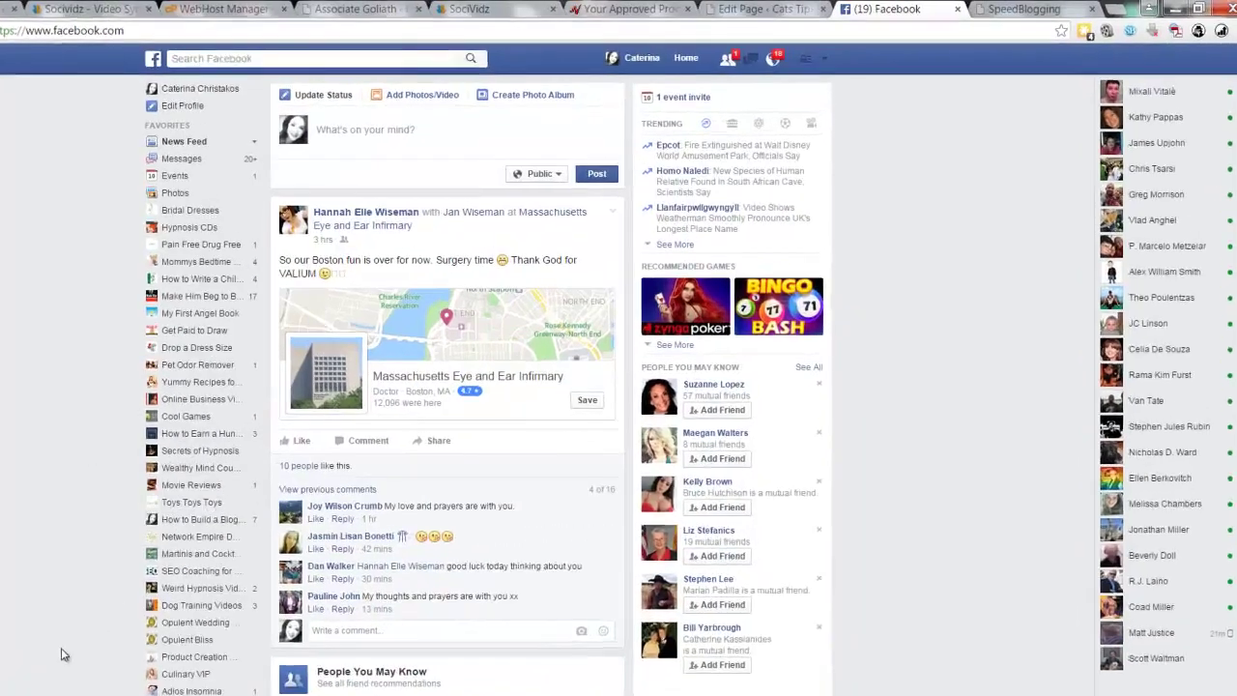
Step: Browse to the Opulent Wedding Packages and Opulent Wedding Cakes Facebook pages
click(281, 560)
click(395, 56)
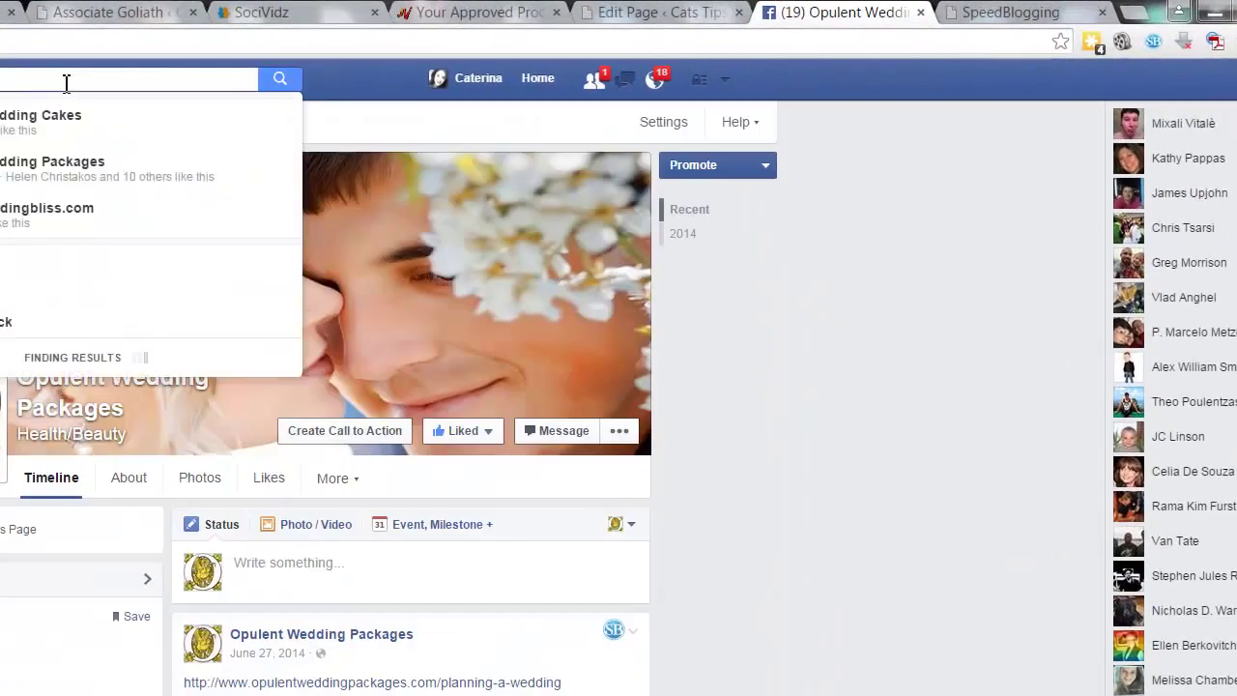
click(73, 133)
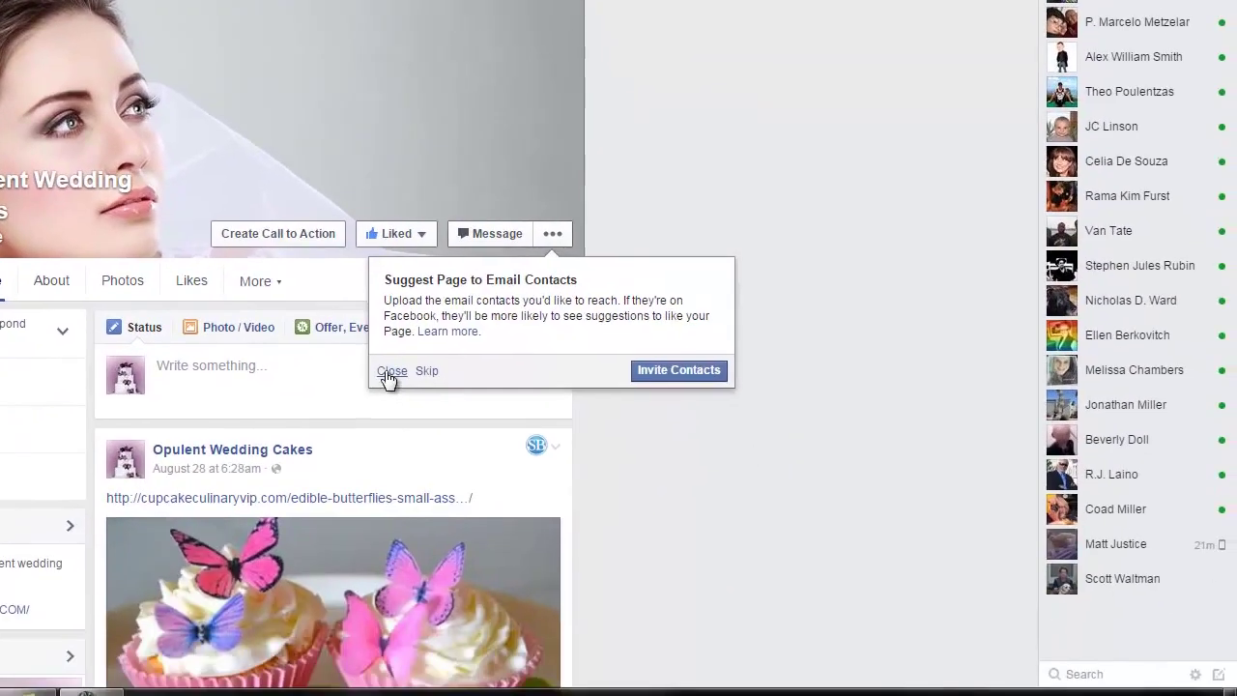
Step: Close the email-contacts suggestion and open the Edible Butterflies cupcake post's options menu
click(480, 681)
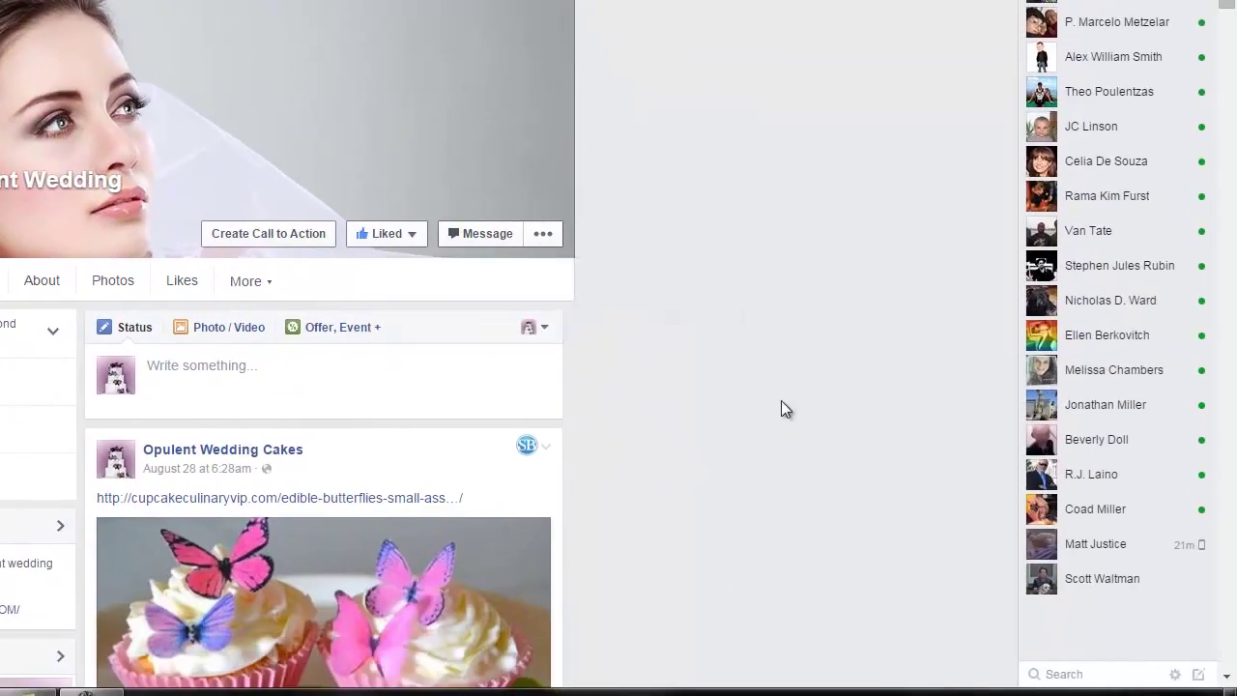
scroll(781, 401, down, 4)
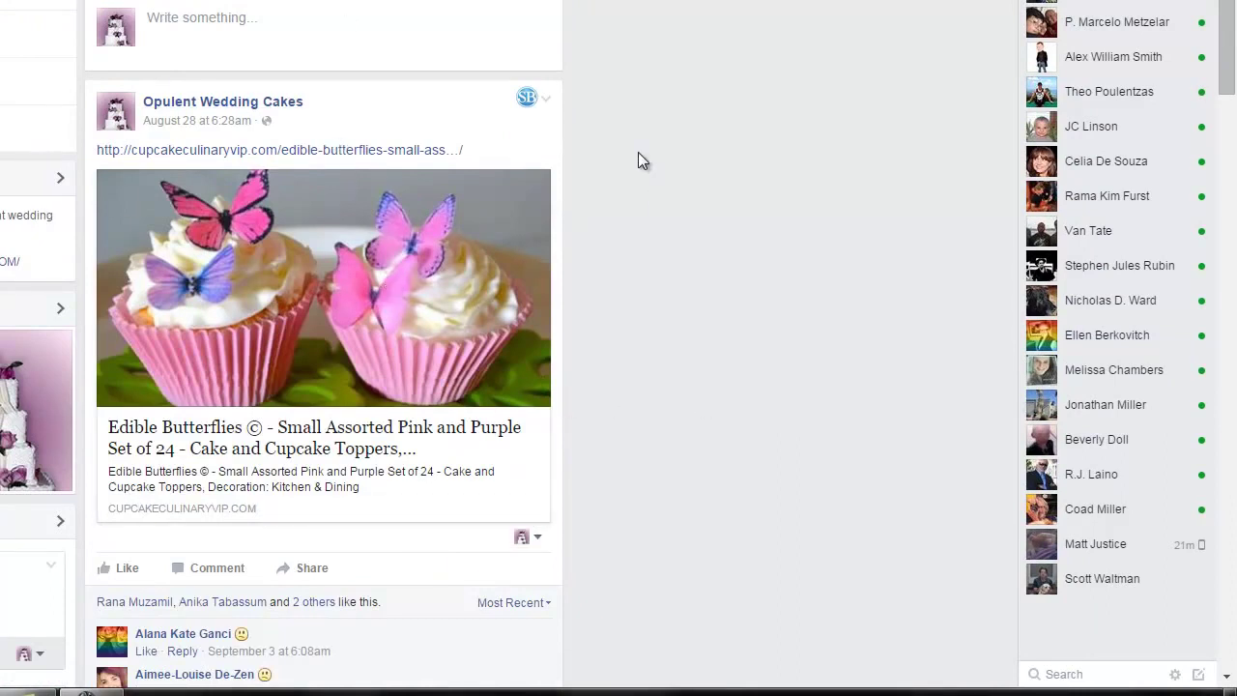
click(545, 101)
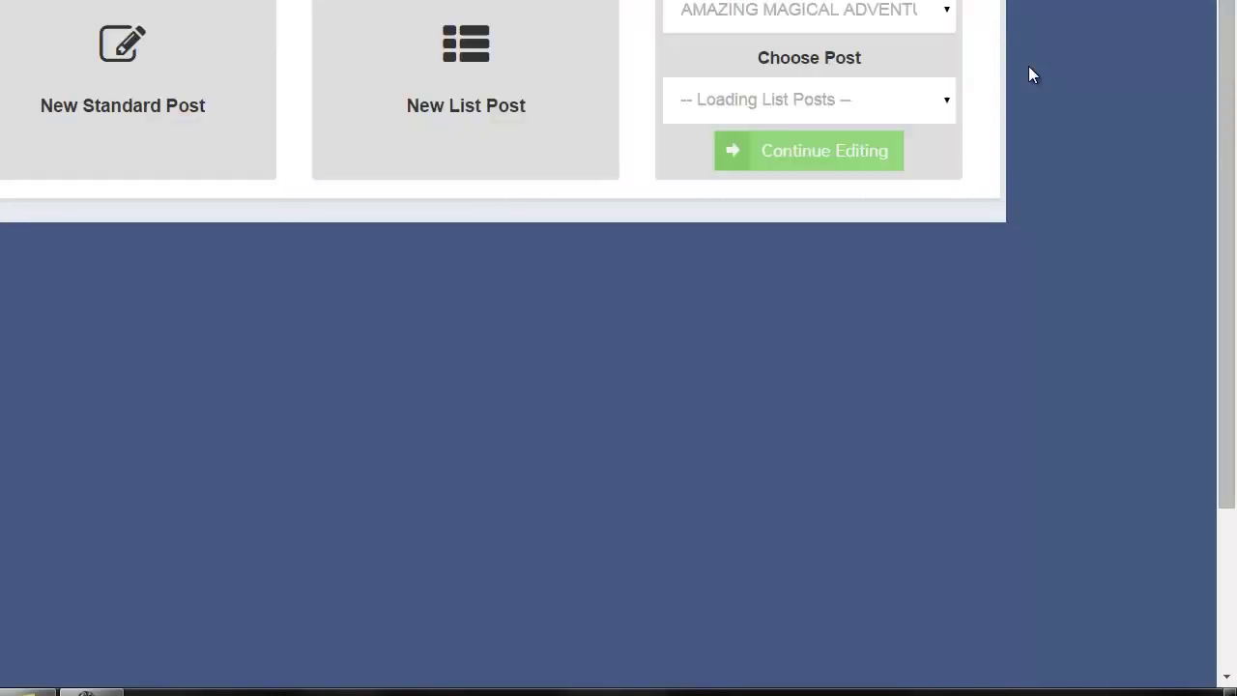
Step: Create a standard post from the Edible Butterflies cupcake post, targeting Yummy Recipes for Mom
click(108, 65)
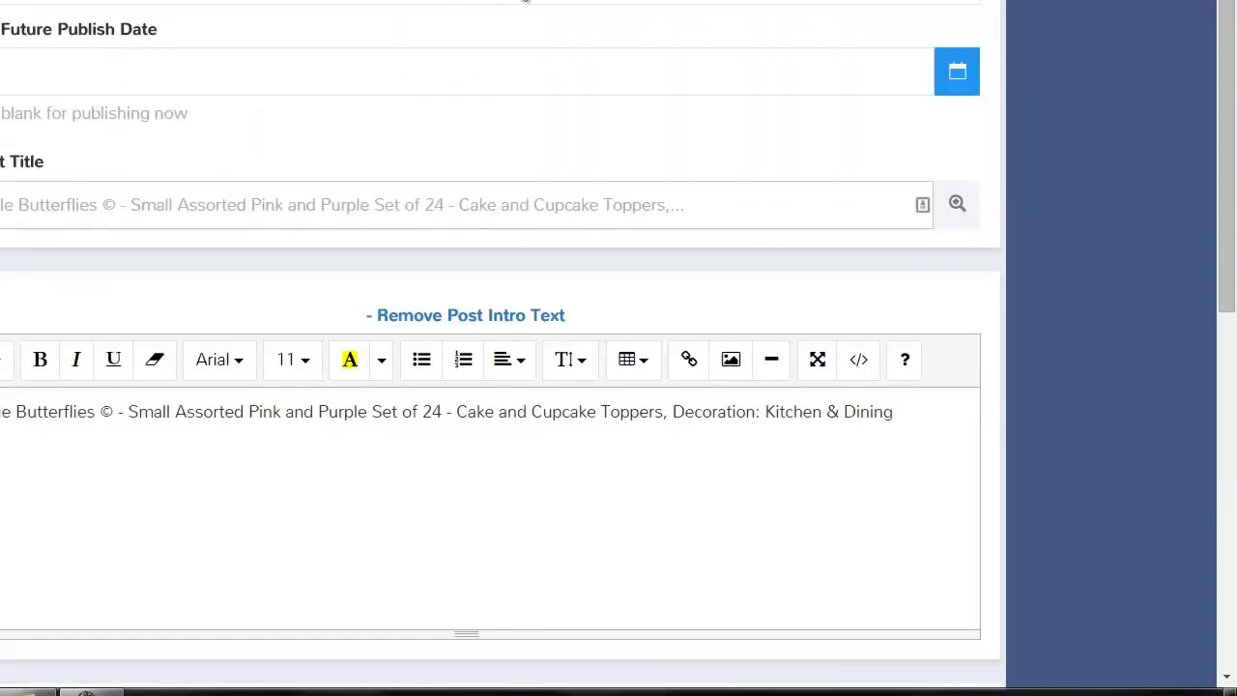
click(566, 3)
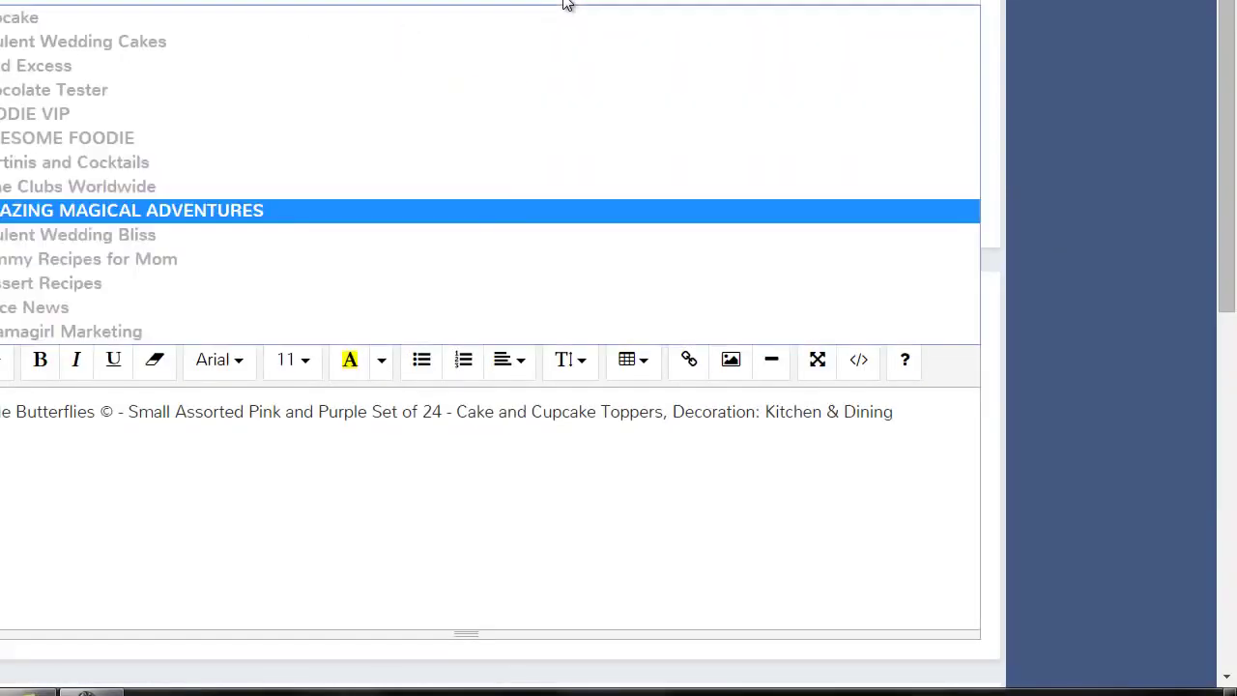
click(292, 261)
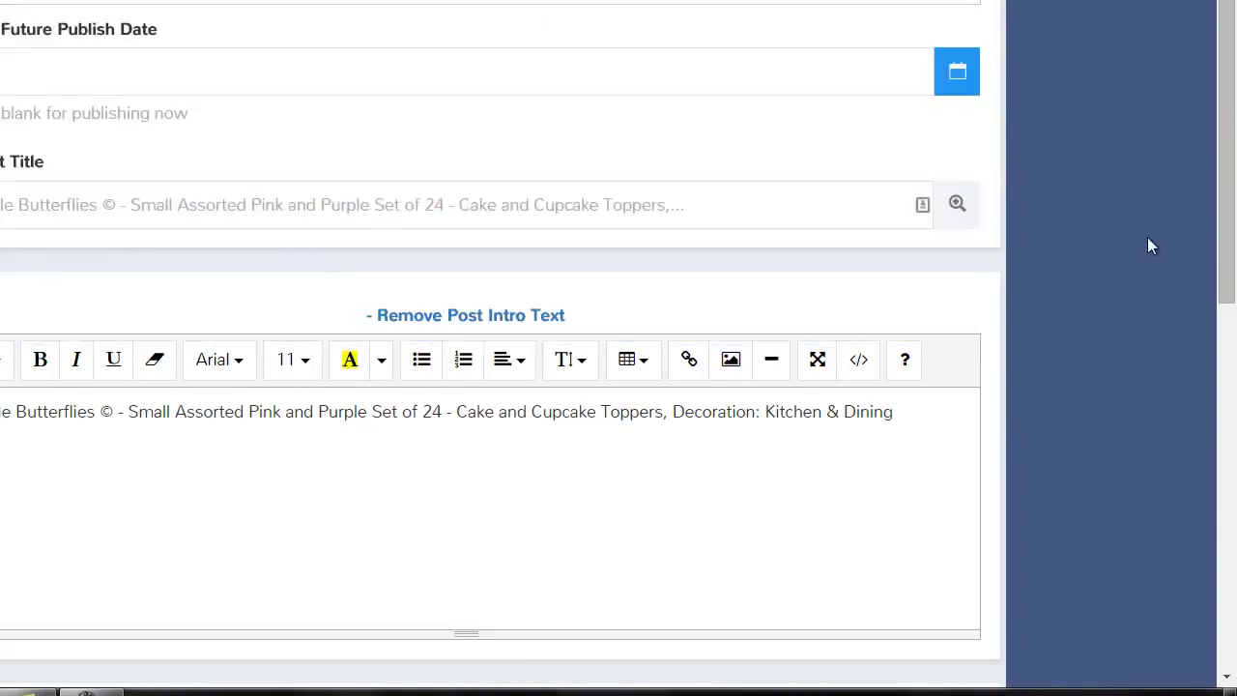
Step: Review the Edible Butterflies post form and intro, then Save & Publish it
scroll(1148, 241, down, 10)
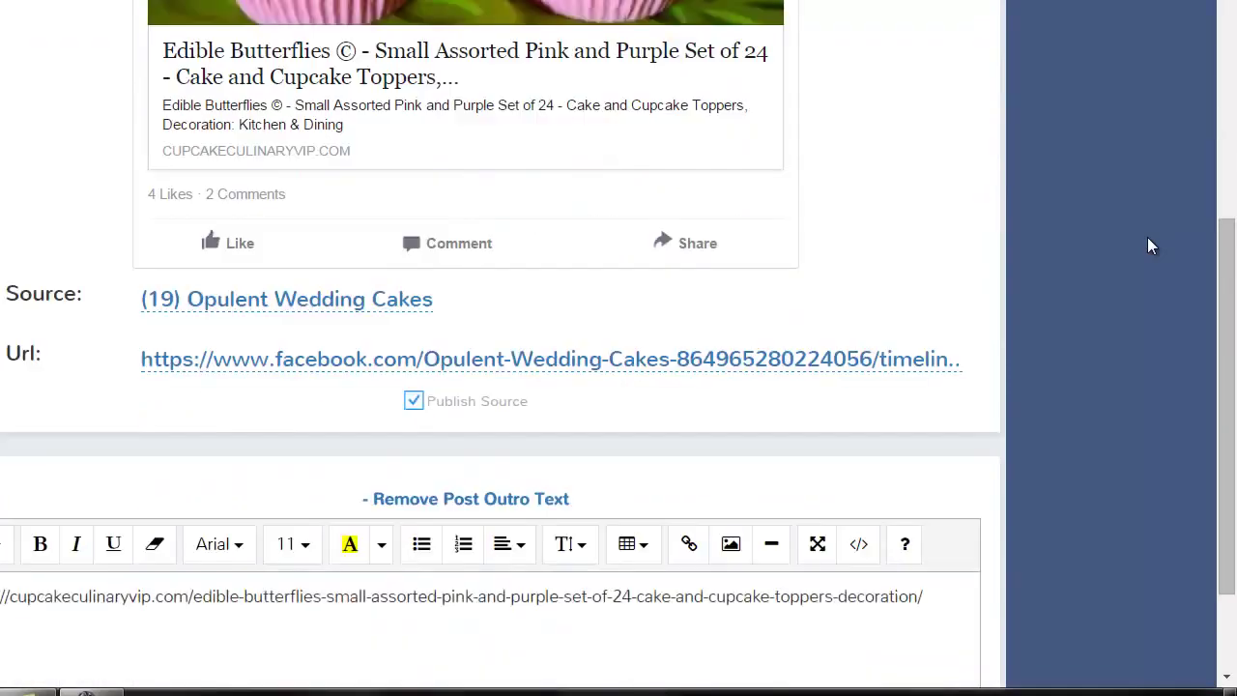
scroll(1148, 247, up, 8)
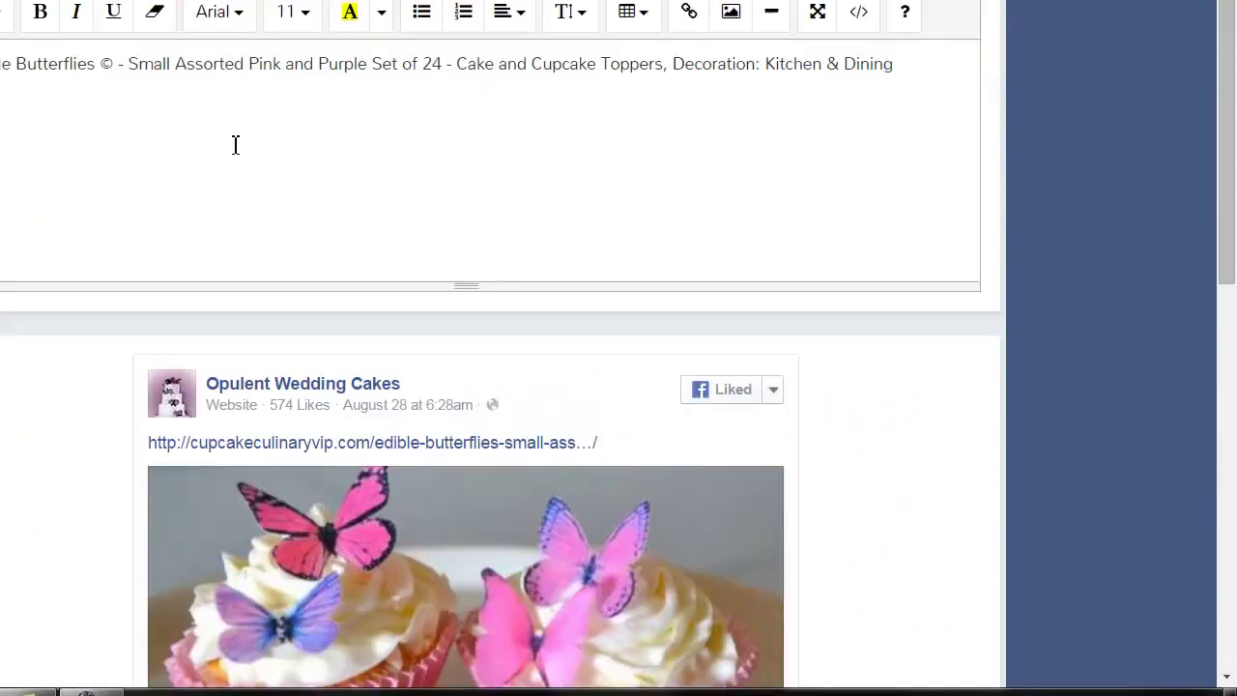
click(235, 145)
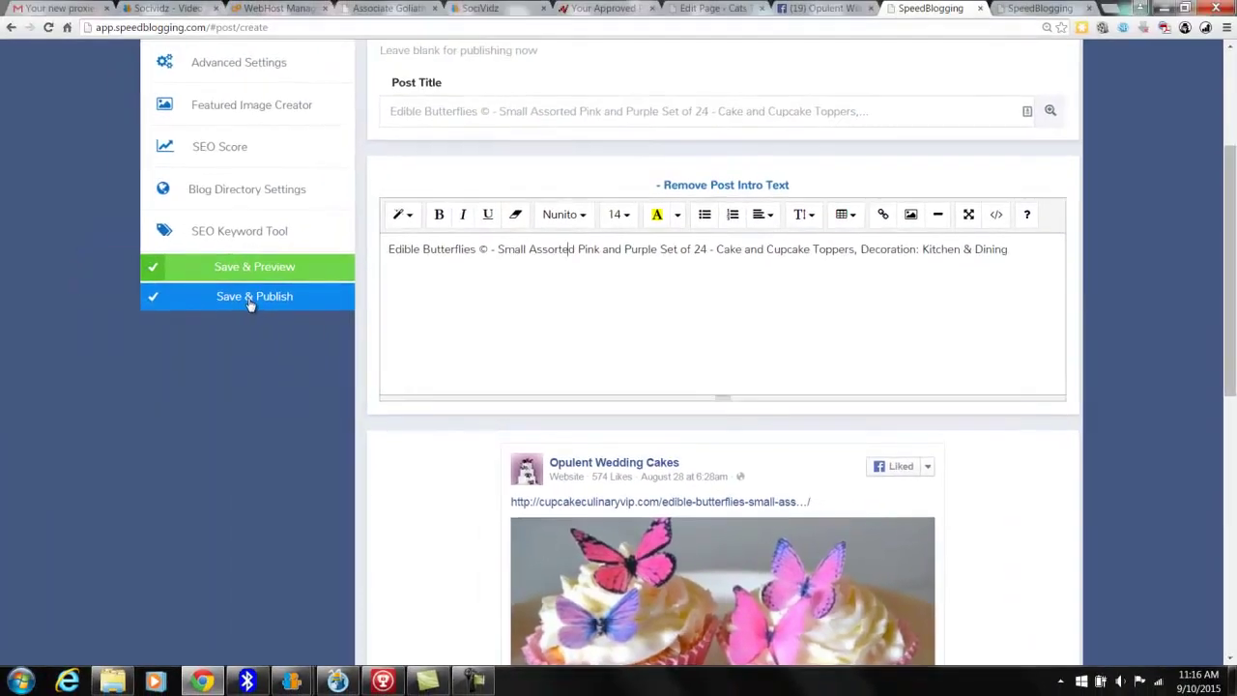
click(248, 304)
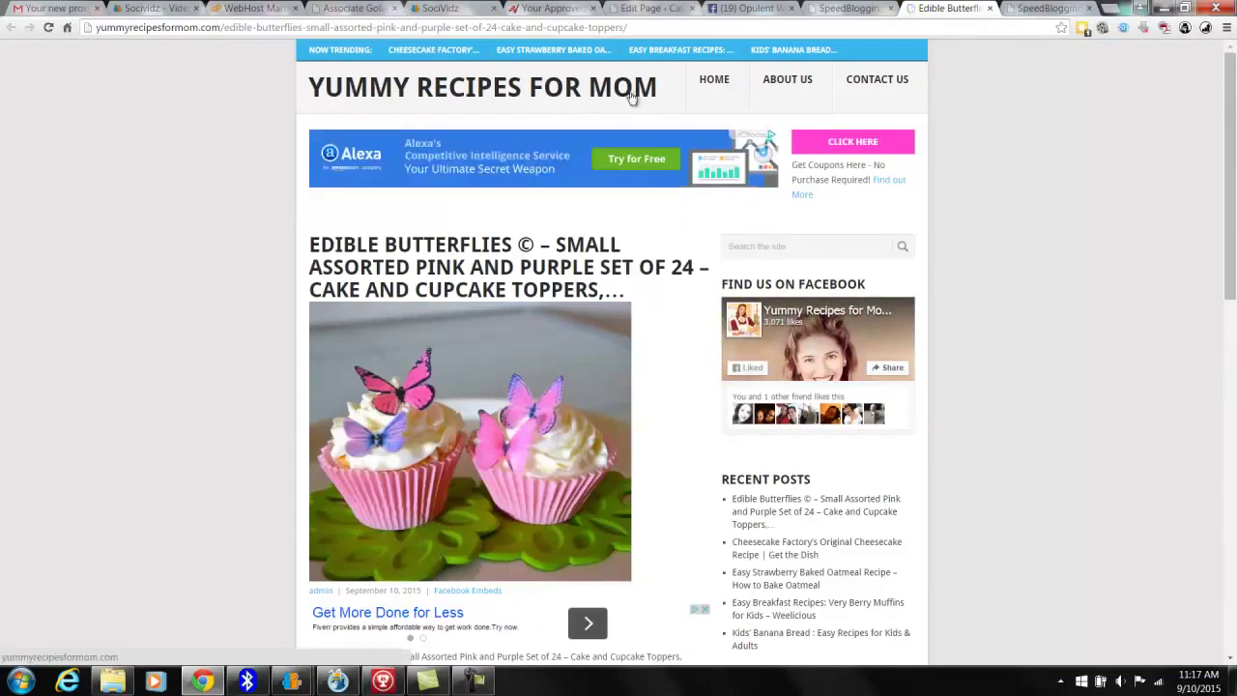
Step: Select the Edible Butterflies post's web address in the address bar to replace it
click(639, 30)
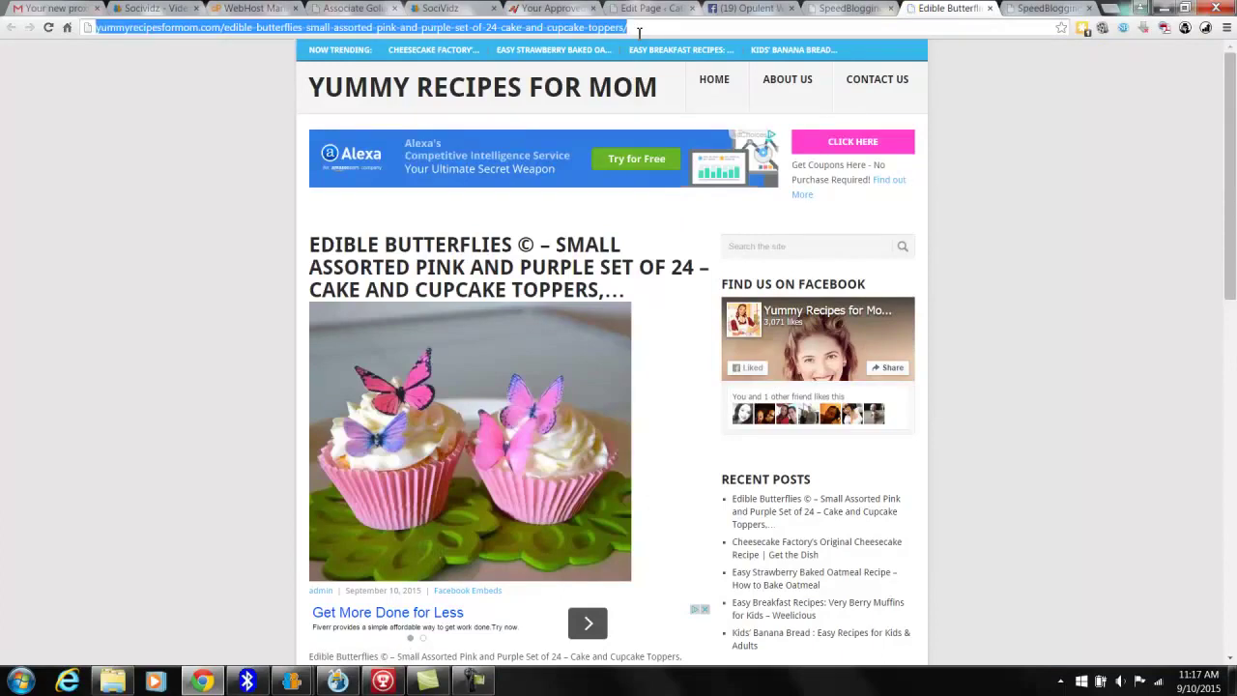
Step: Go to newyorktimes.com and read the 'A New Species of Human Ancestor Is Found' article
text(new)
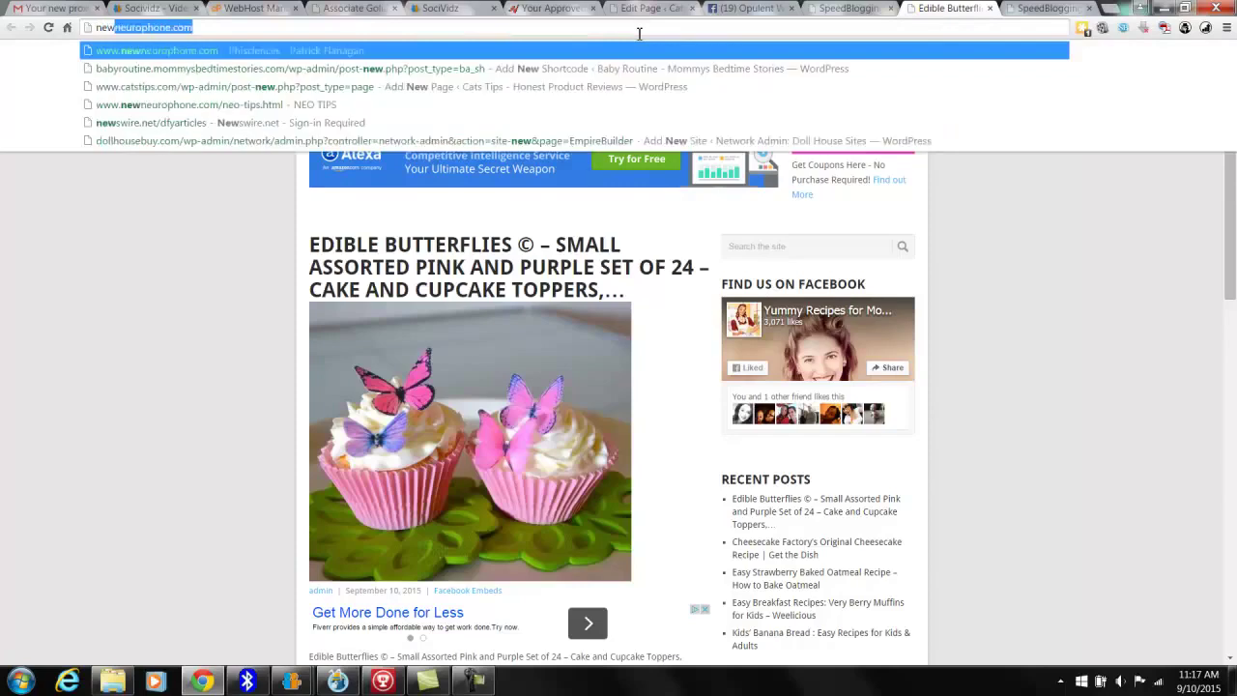
text(york)
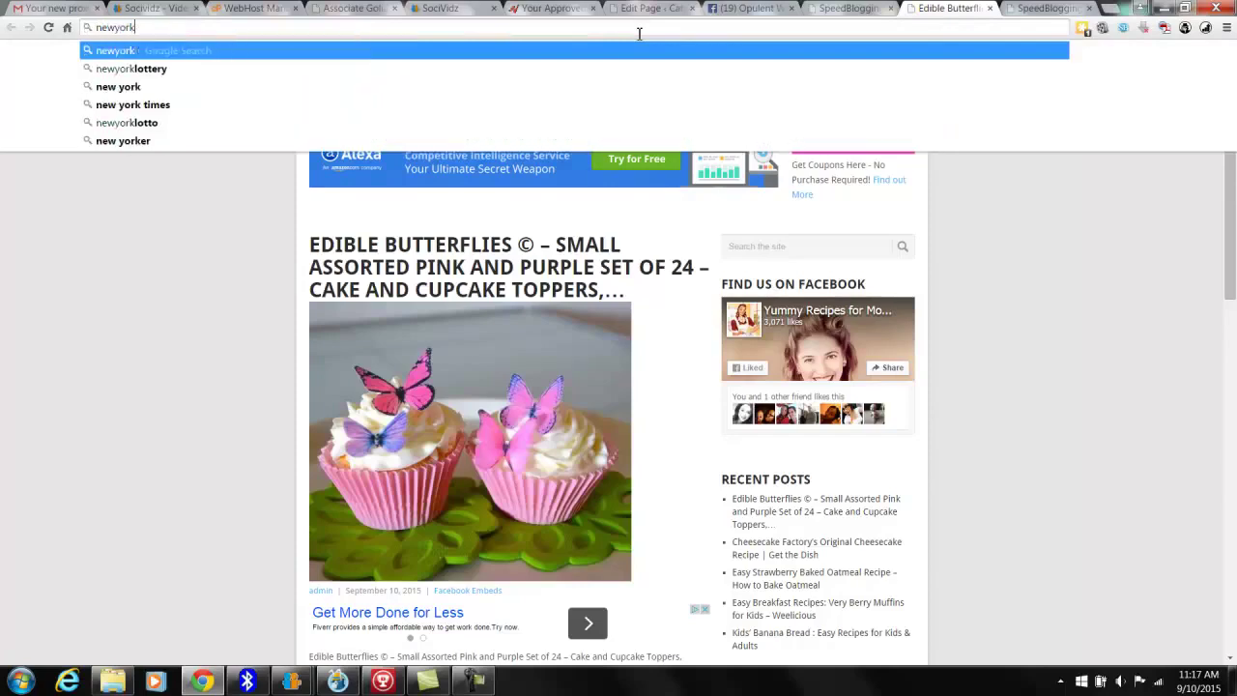
text(times.com)
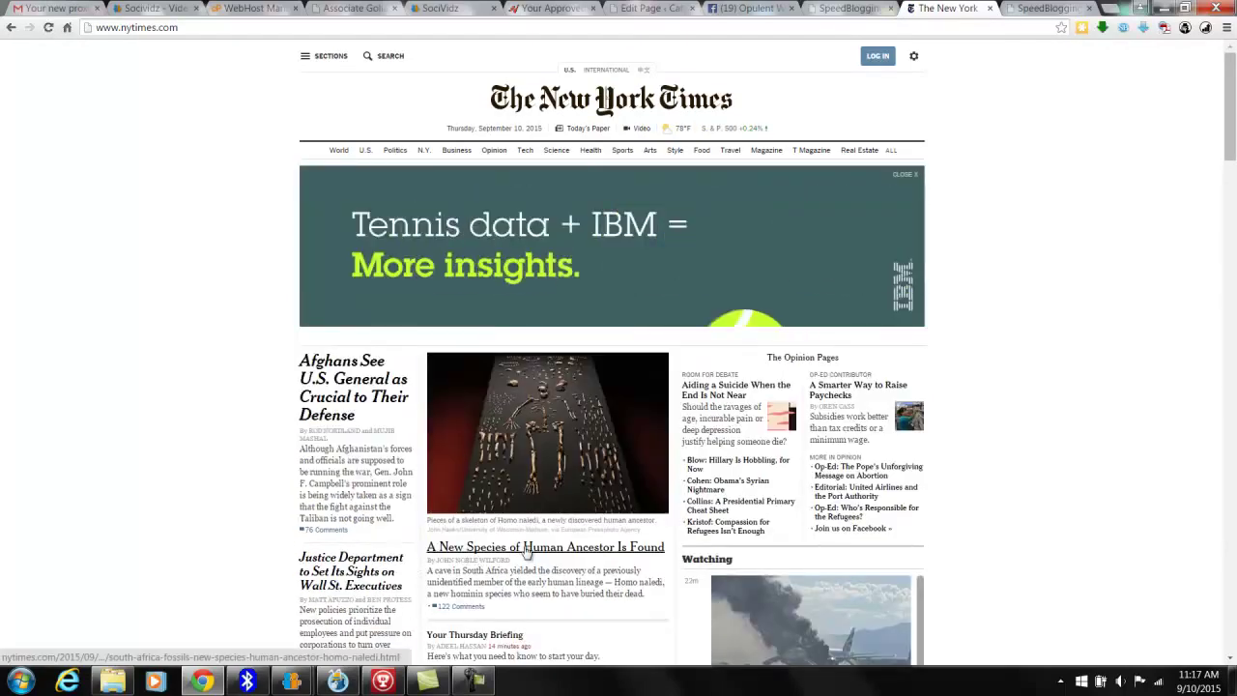
click(525, 548)
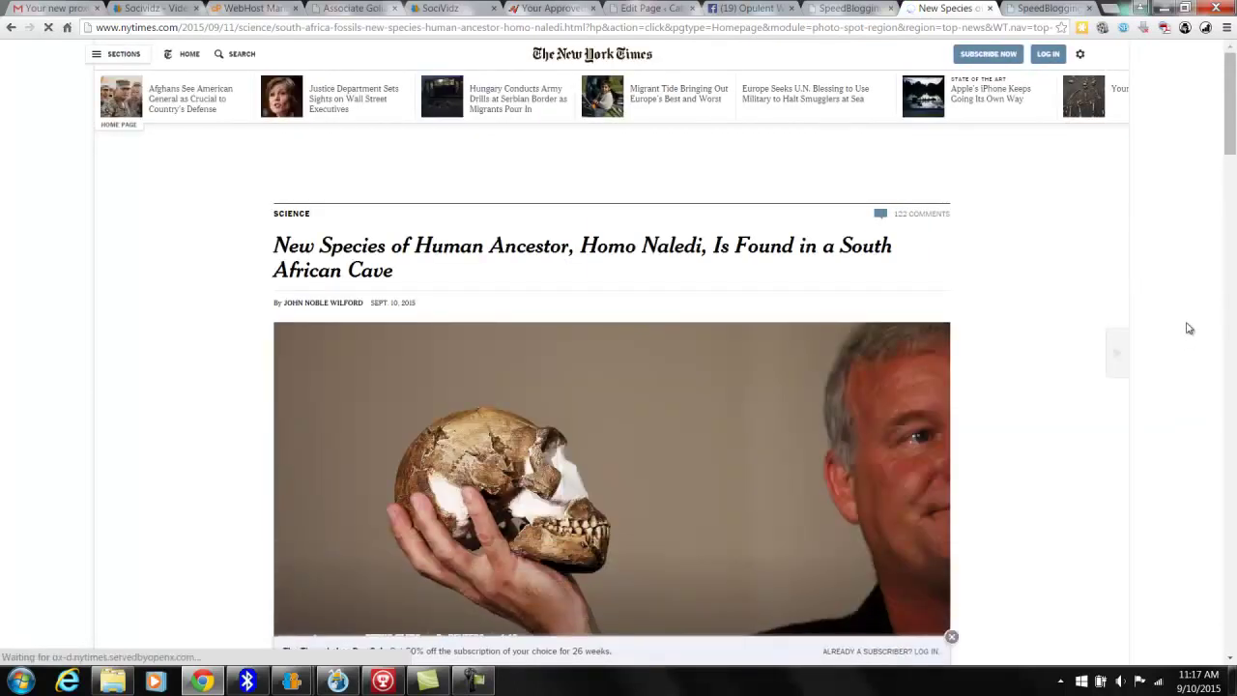
scroll(1189, 329, down, 4)
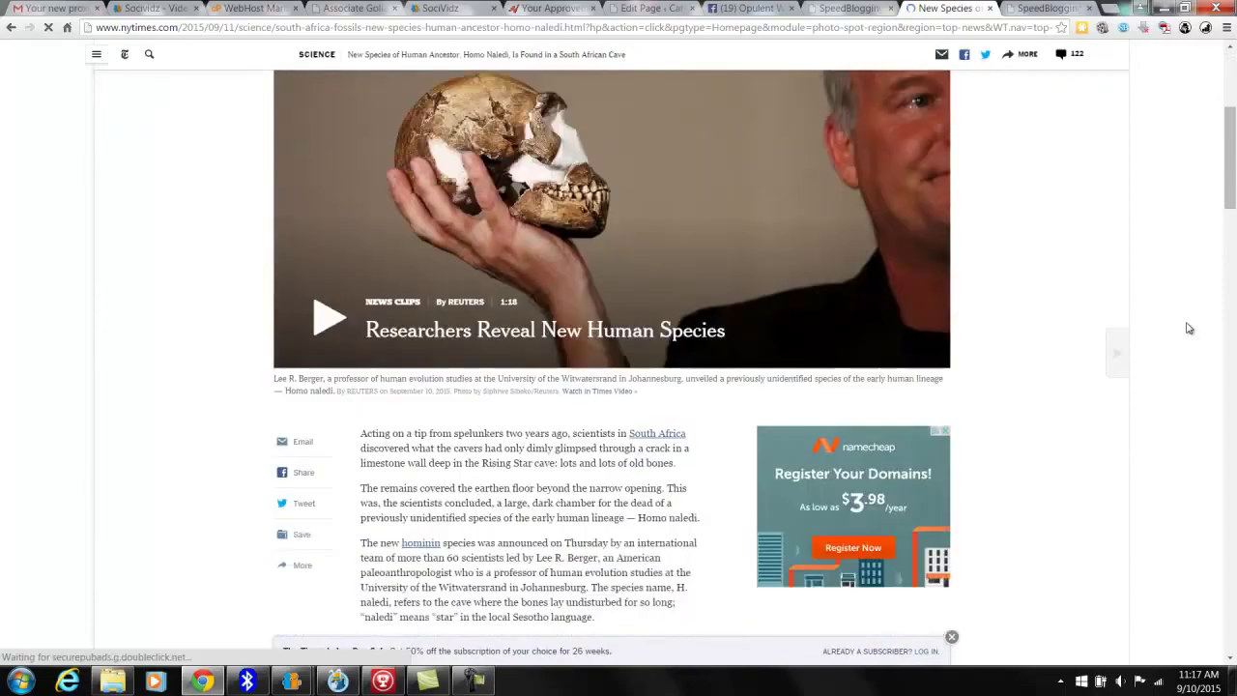
scroll(1188, 328, down, 6)
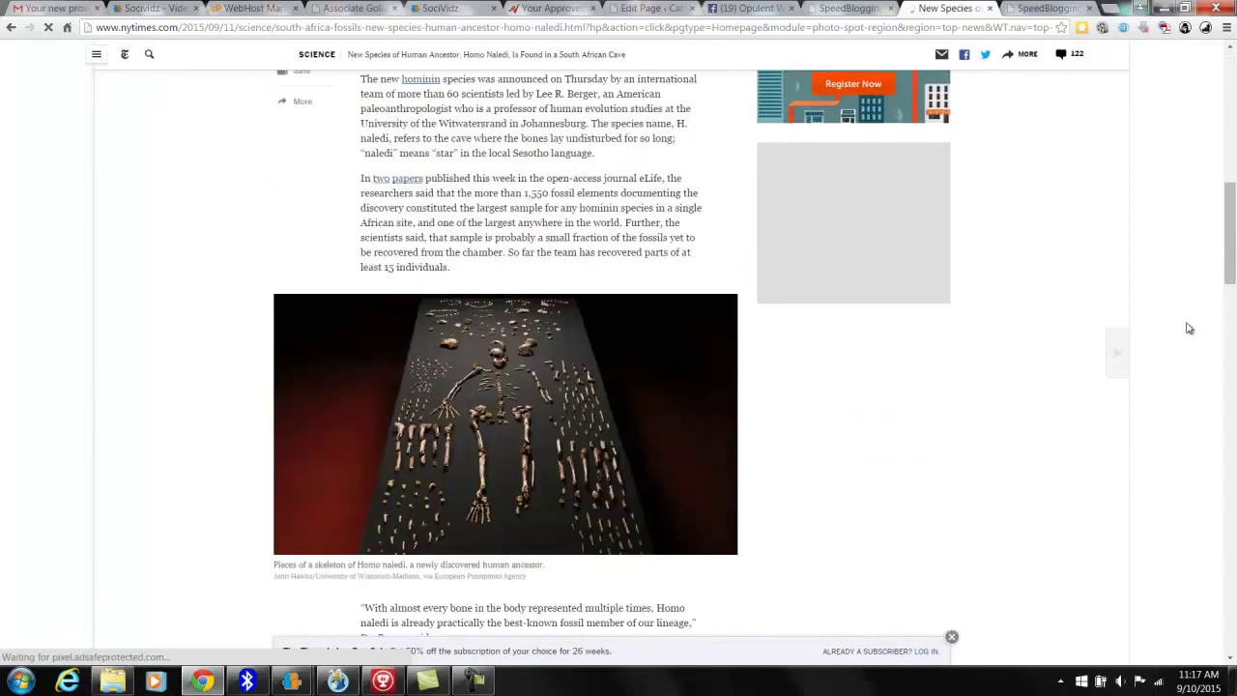
scroll(1188, 329, up, 7)
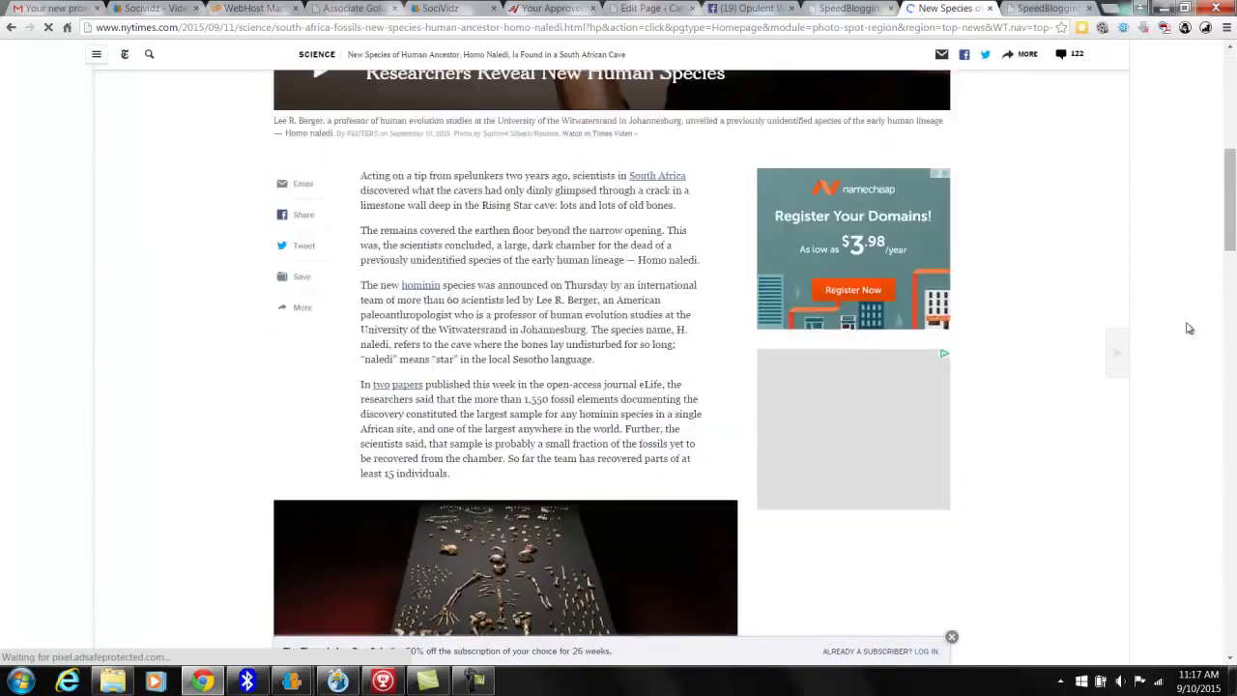
scroll(1189, 328, down, 6)
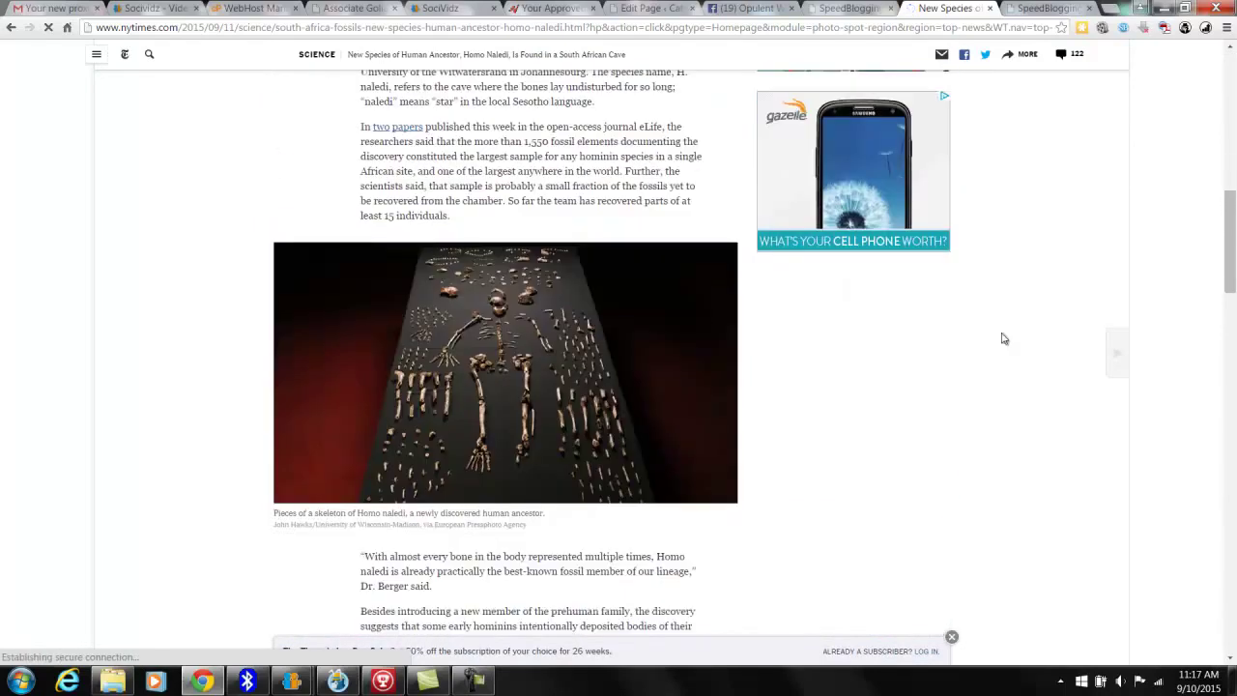
mouse_move(312, 275)
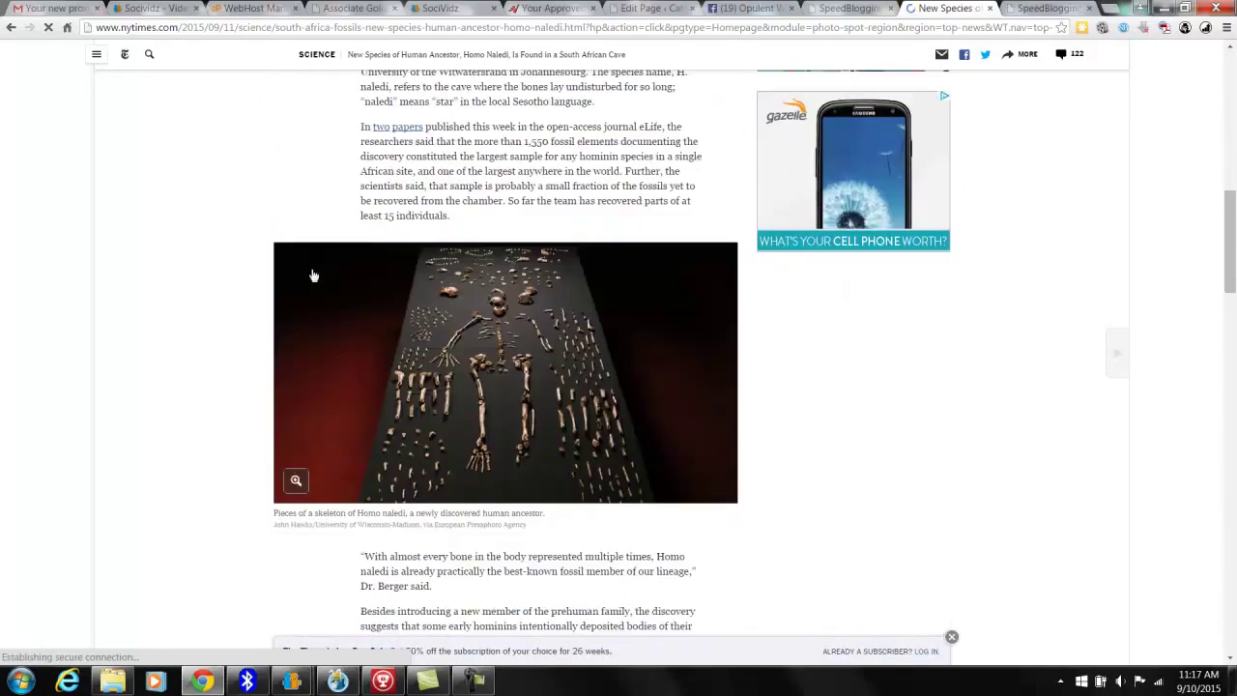
Step: Send the Homo Naledi article to SpeedBlog-it, start a standard post, then close that tab
right_click(1002, 423)
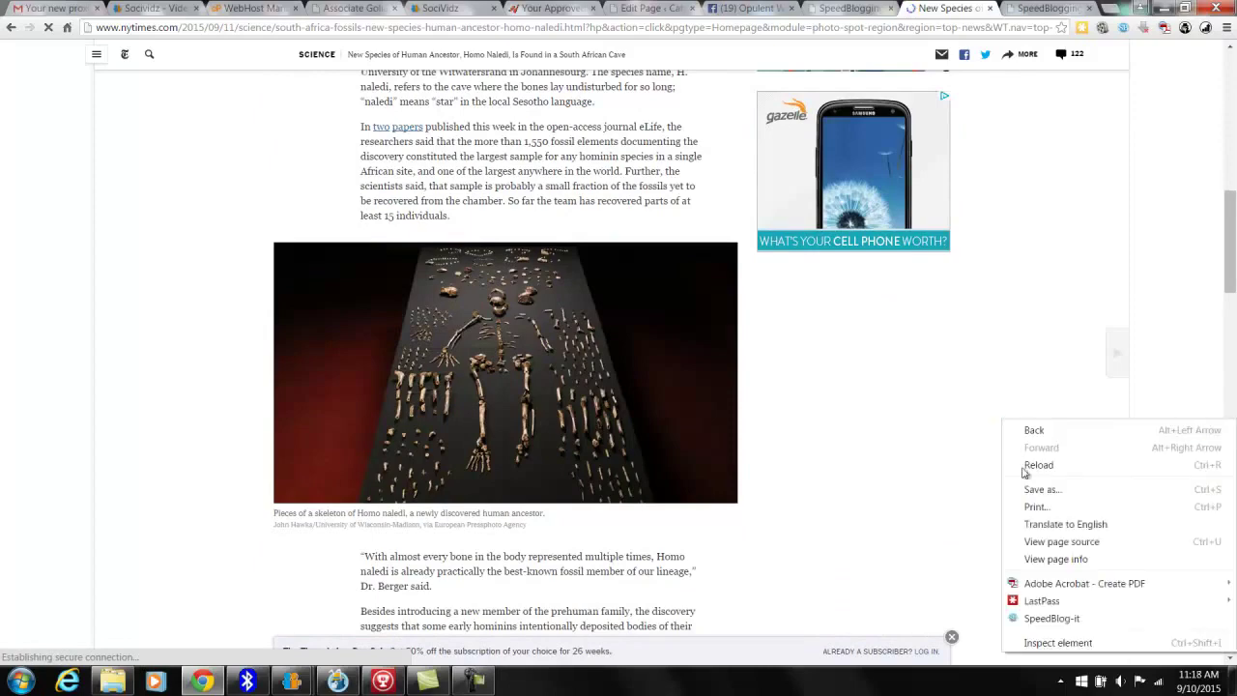
click(1090, 618)
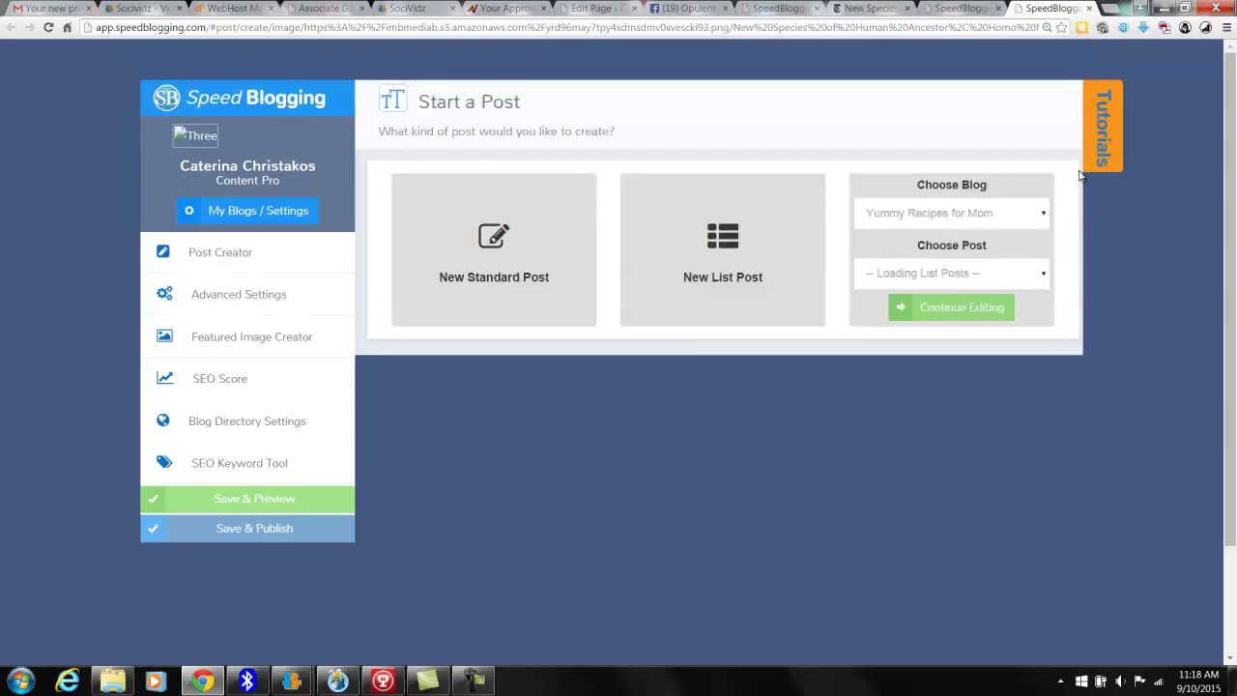
click(495, 257)
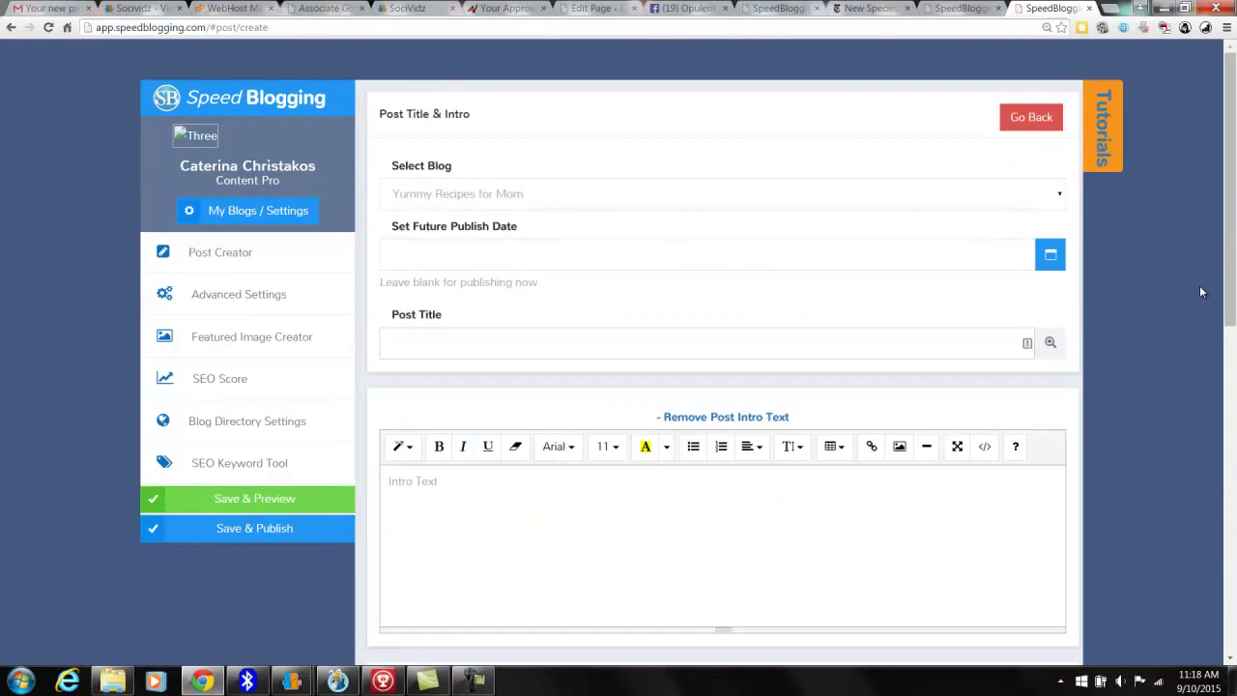
scroll(1201, 292, down, 5)
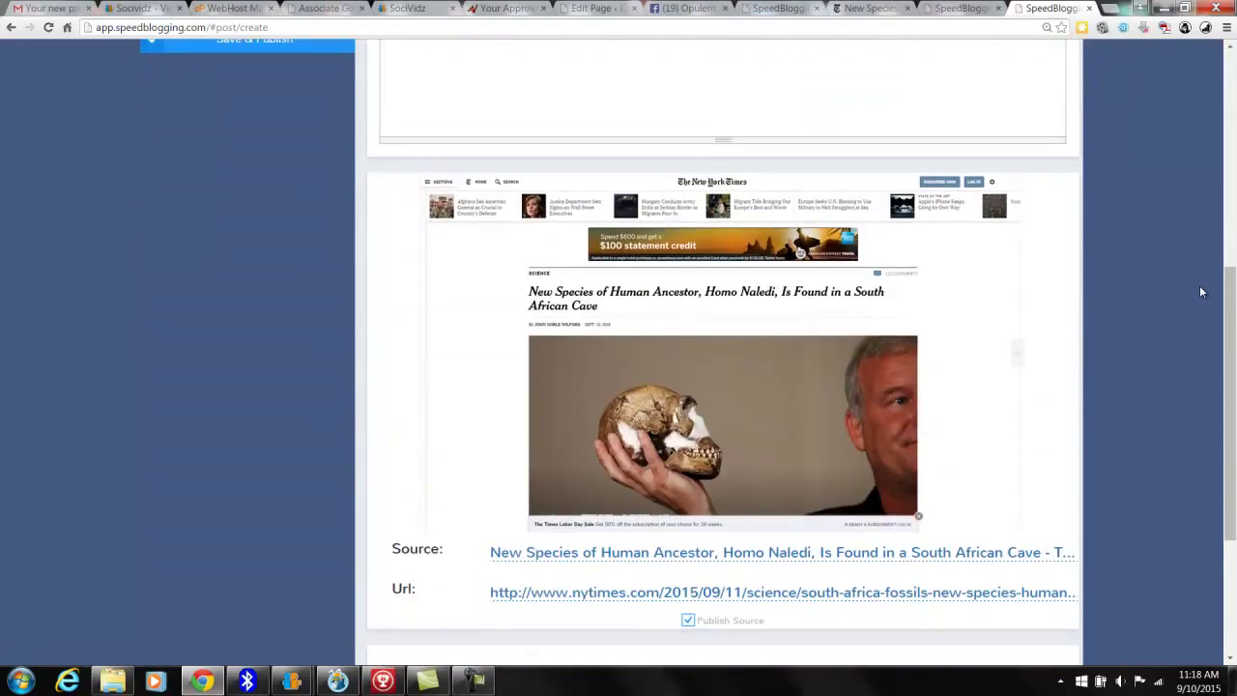
scroll(1202, 291, up, 5)
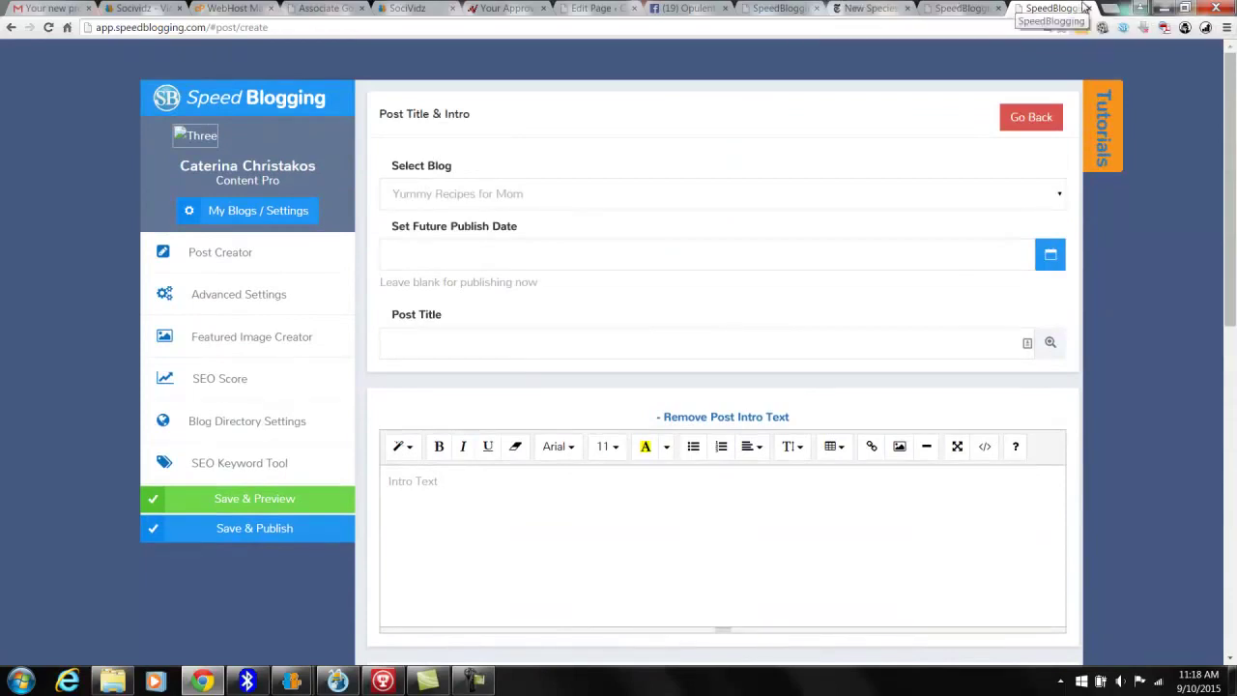
key(ctrl+w)
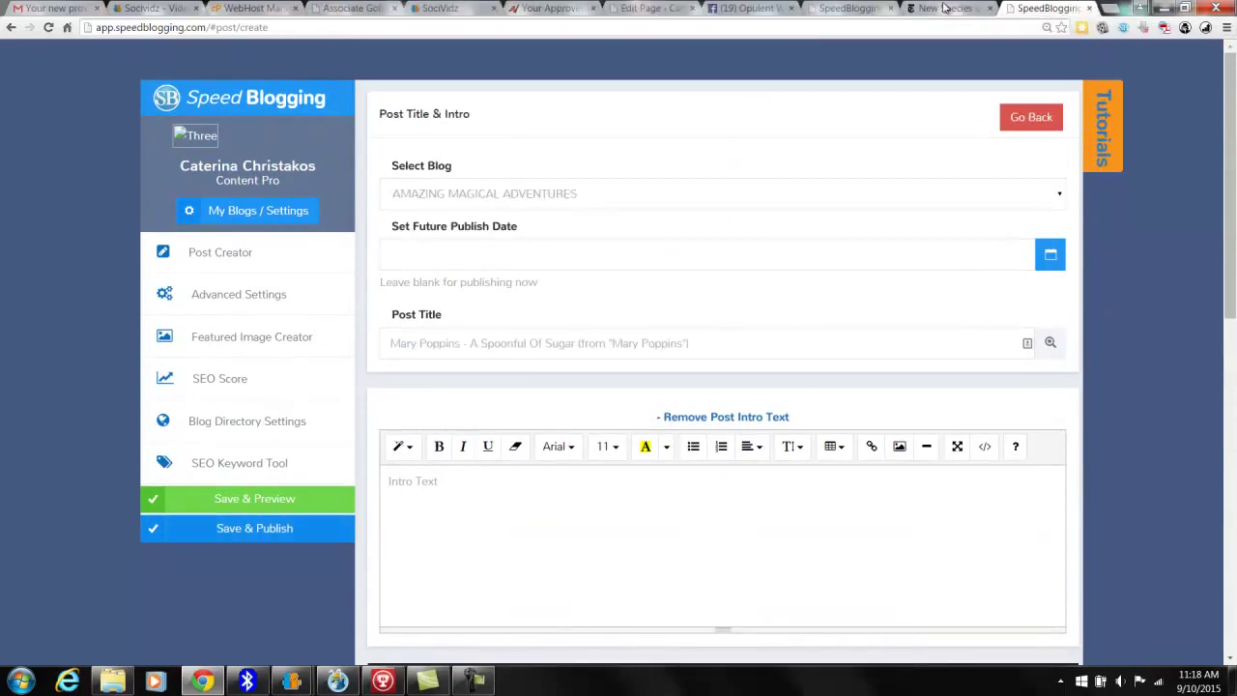
Step: Close the leftover Speed Blogging tab and SpeedBlog-it the NYT article into a new list post
click(1088, 9)
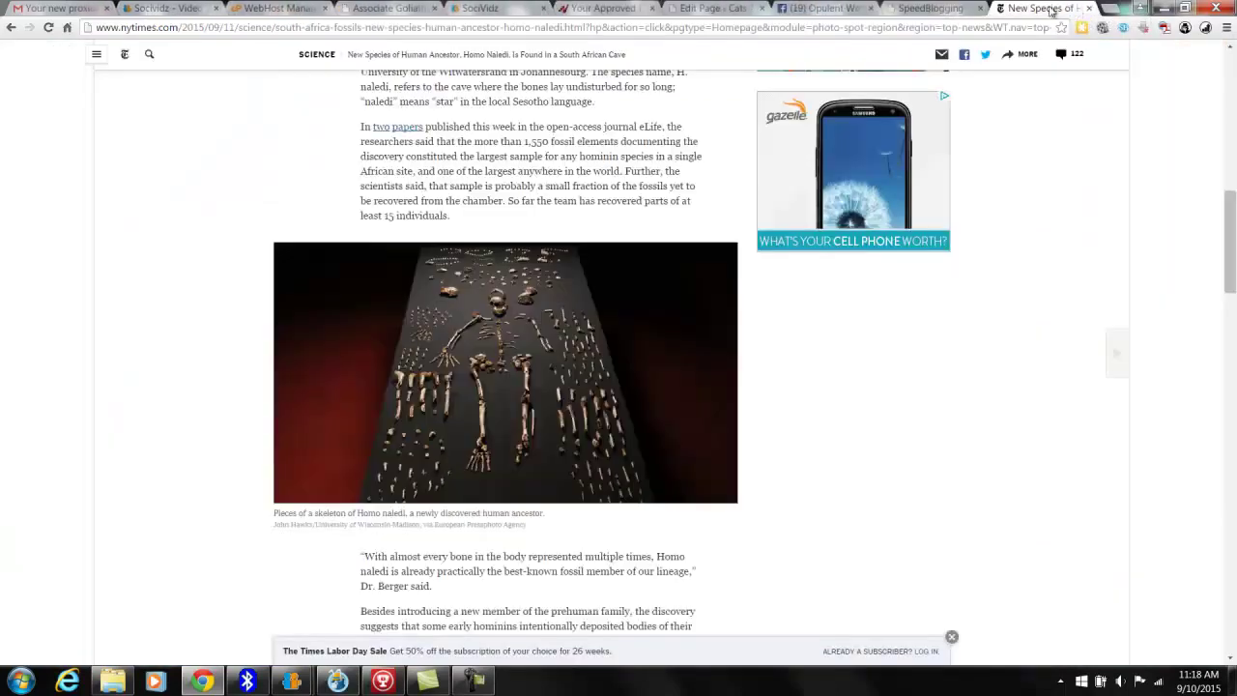
right_click(819, 489)
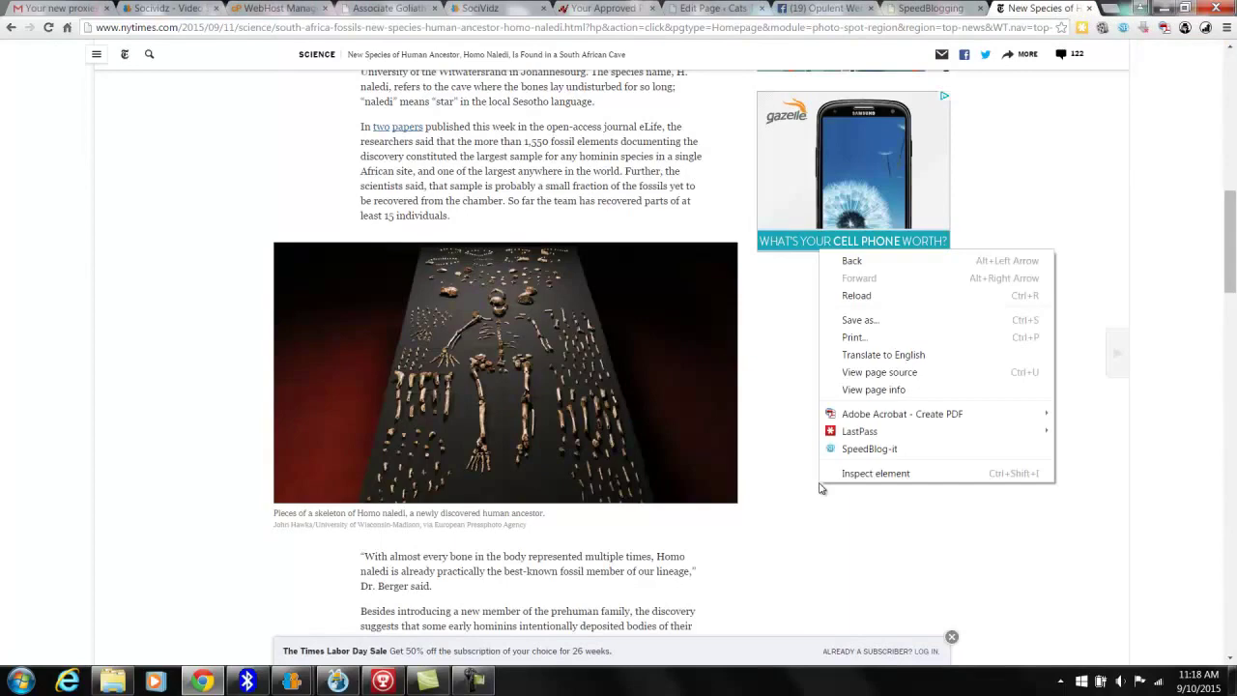
click(877, 448)
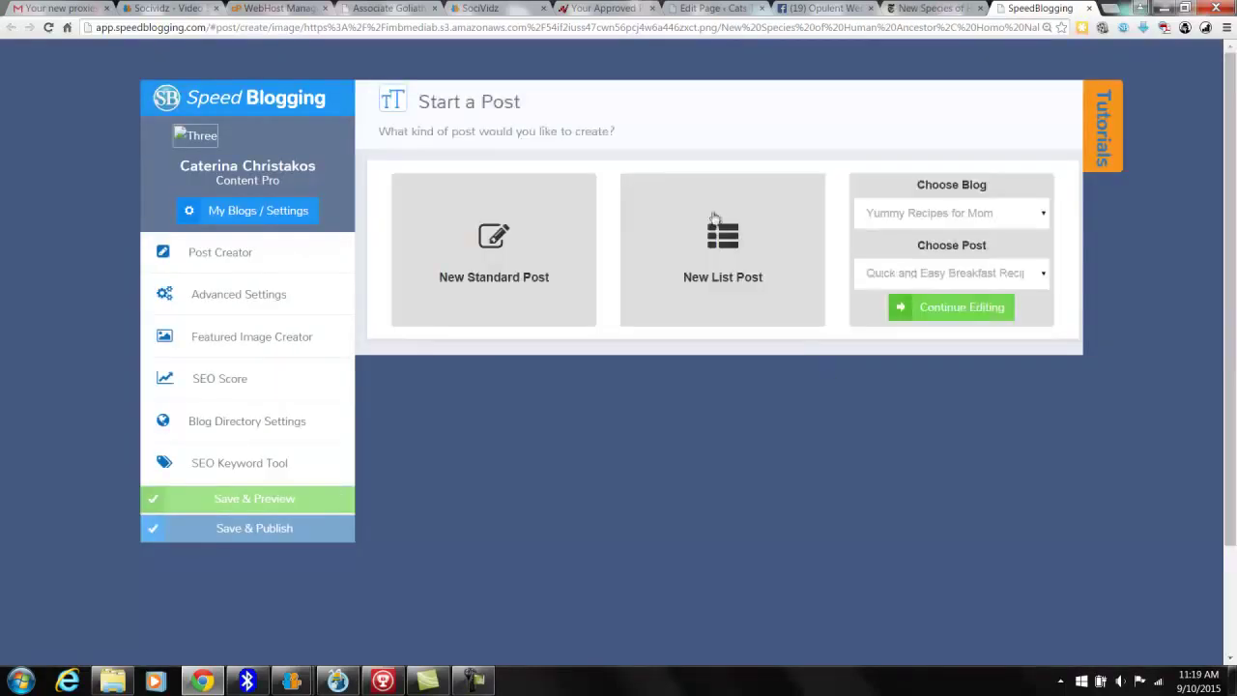
click(718, 232)
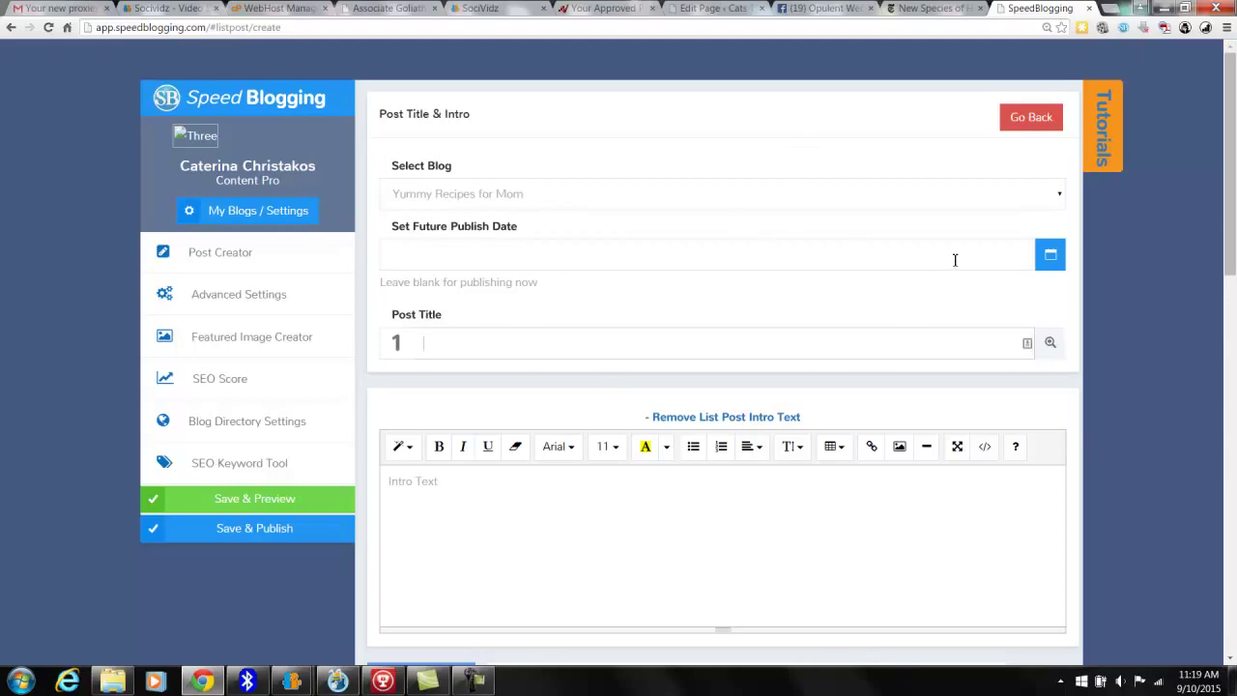
Step: Review the generated Homo Naledi list item in the new list post
scroll(1177, 265, down, 8)
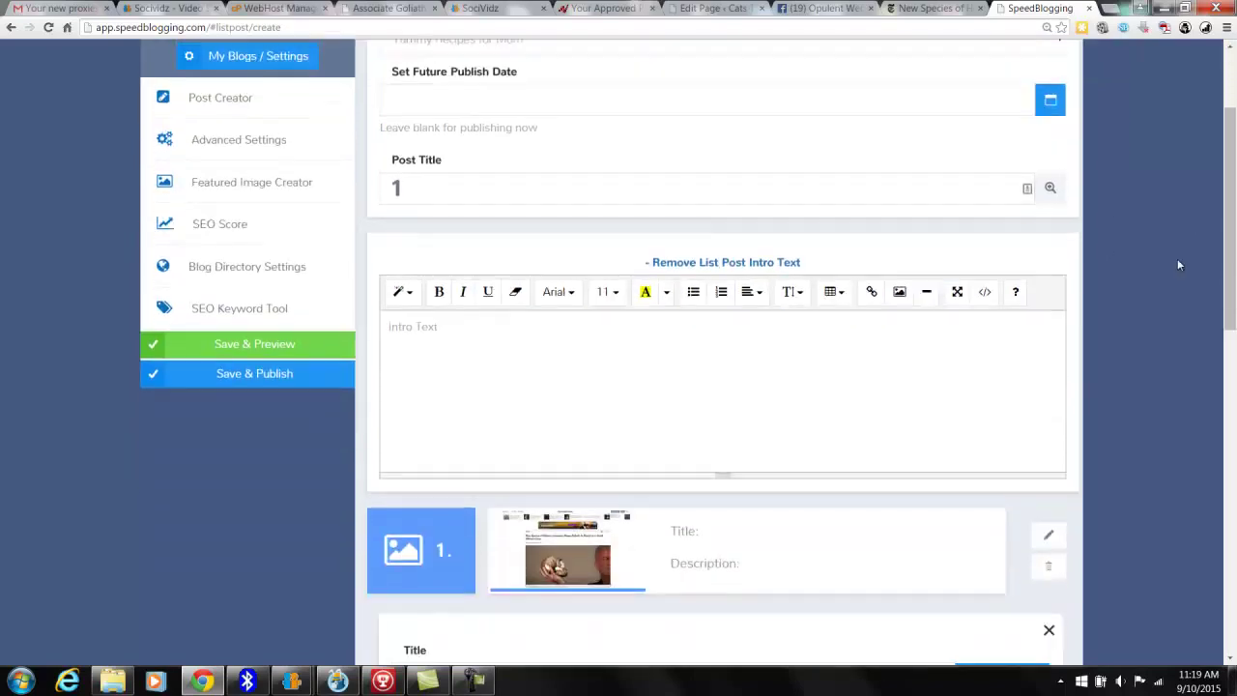
scroll(1177, 265, up, 1)
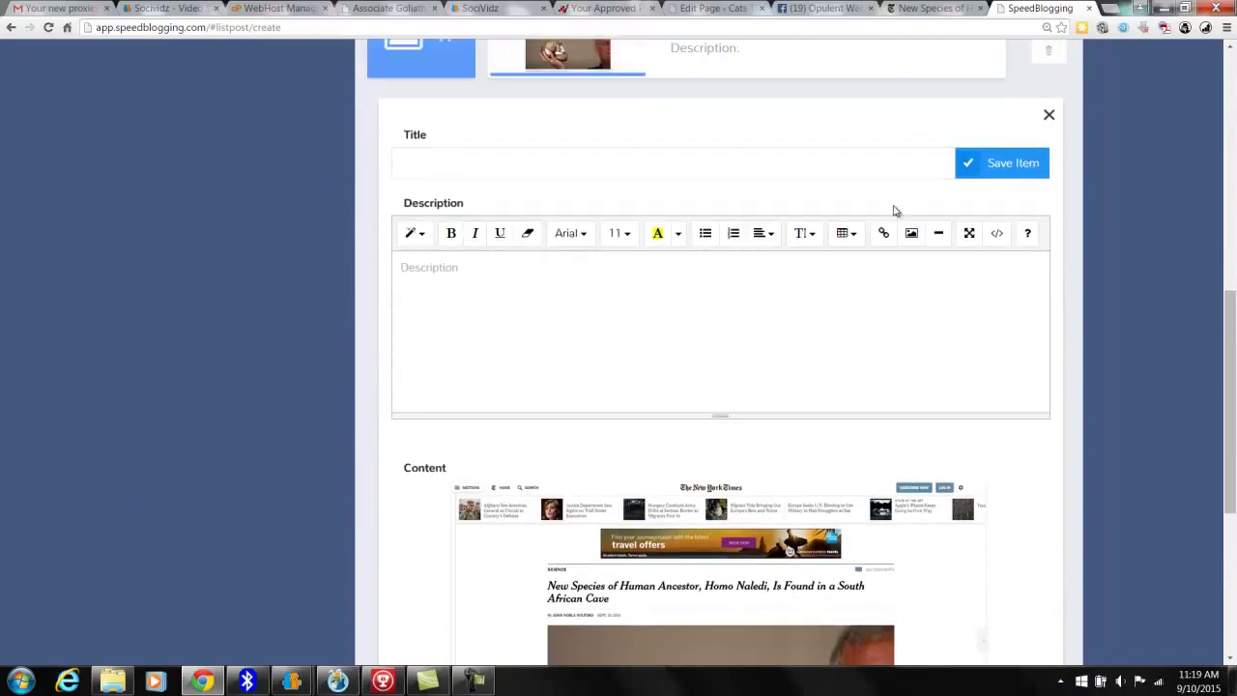
scroll(1177, 327, down, 2)
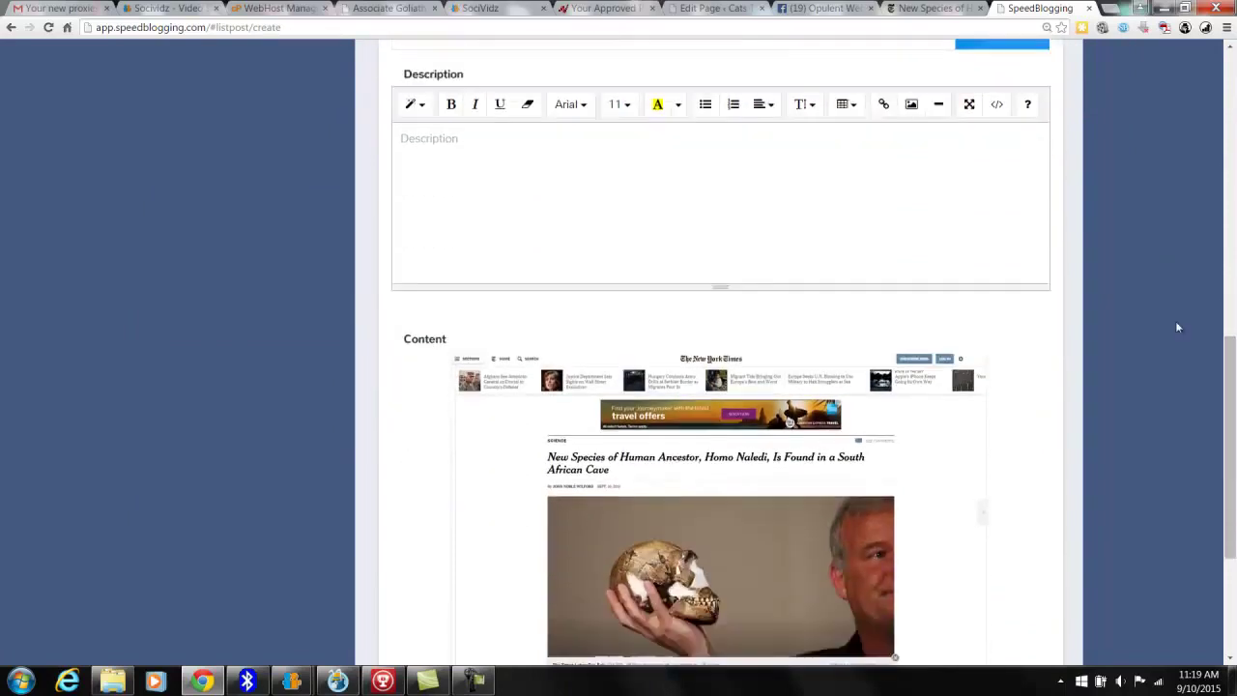
scroll(1177, 328, down, 2)
scroll(1177, 328, up, 5)
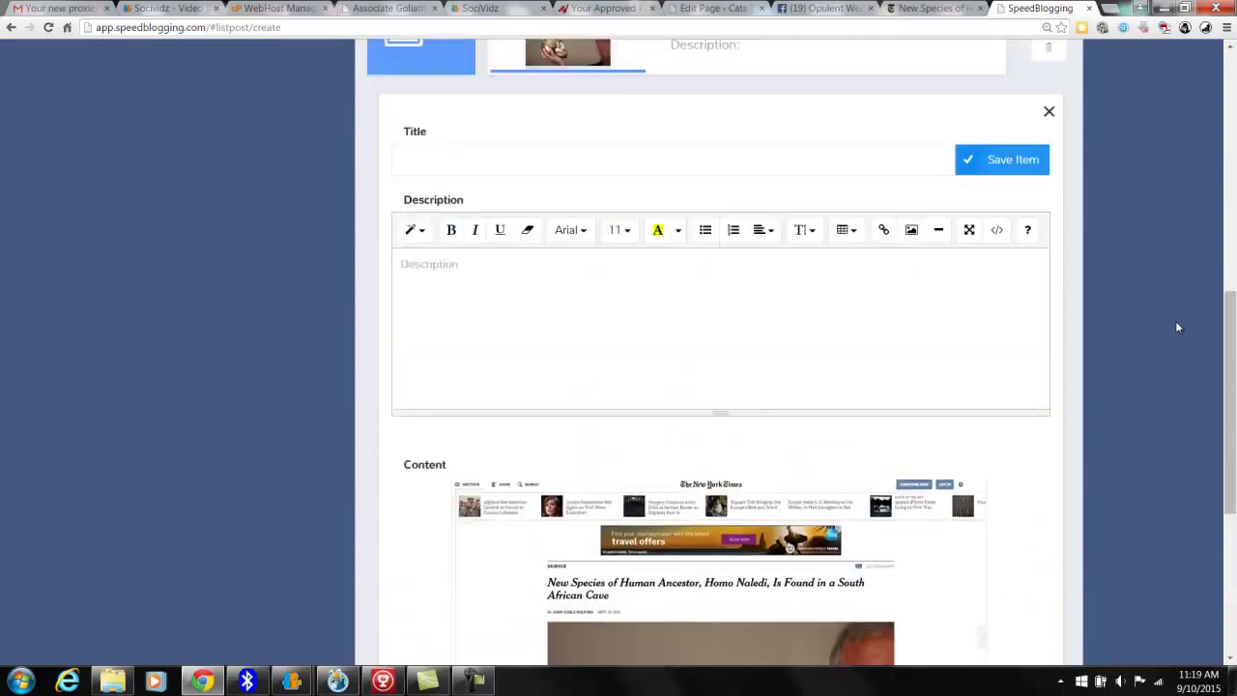
scroll(1177, 328, down, 6)
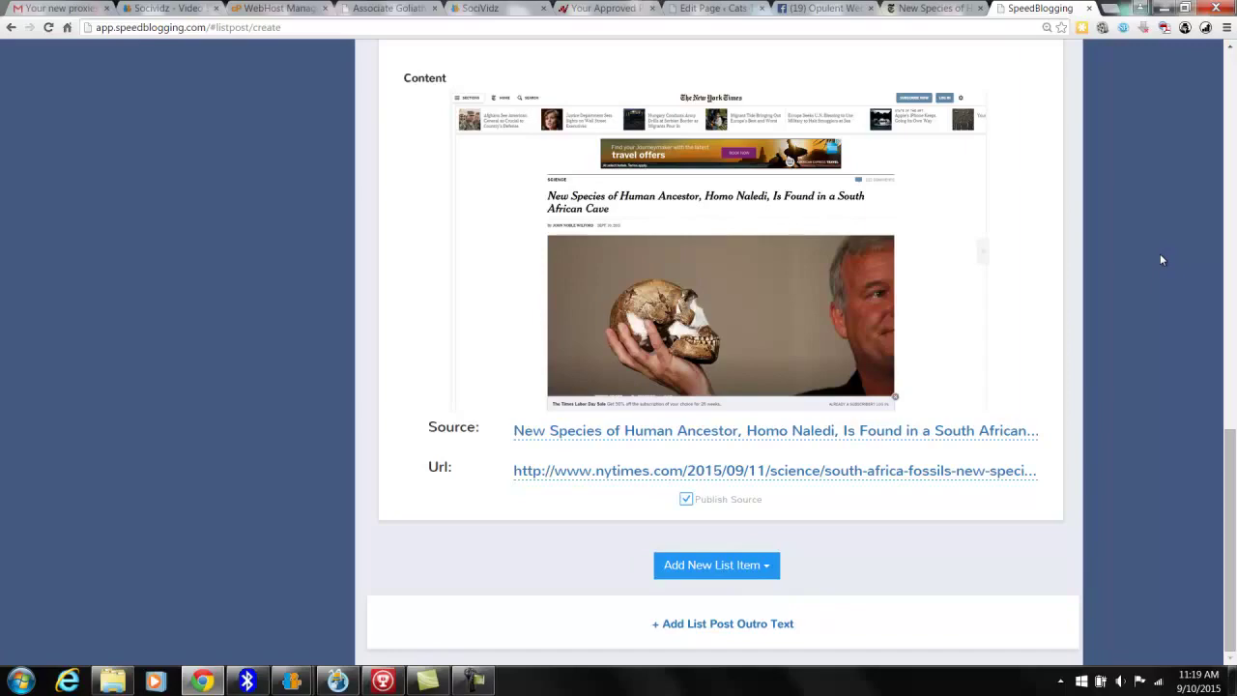
scroll(1161, 260, up, 9)
scroll(1162, 260, up, 2)
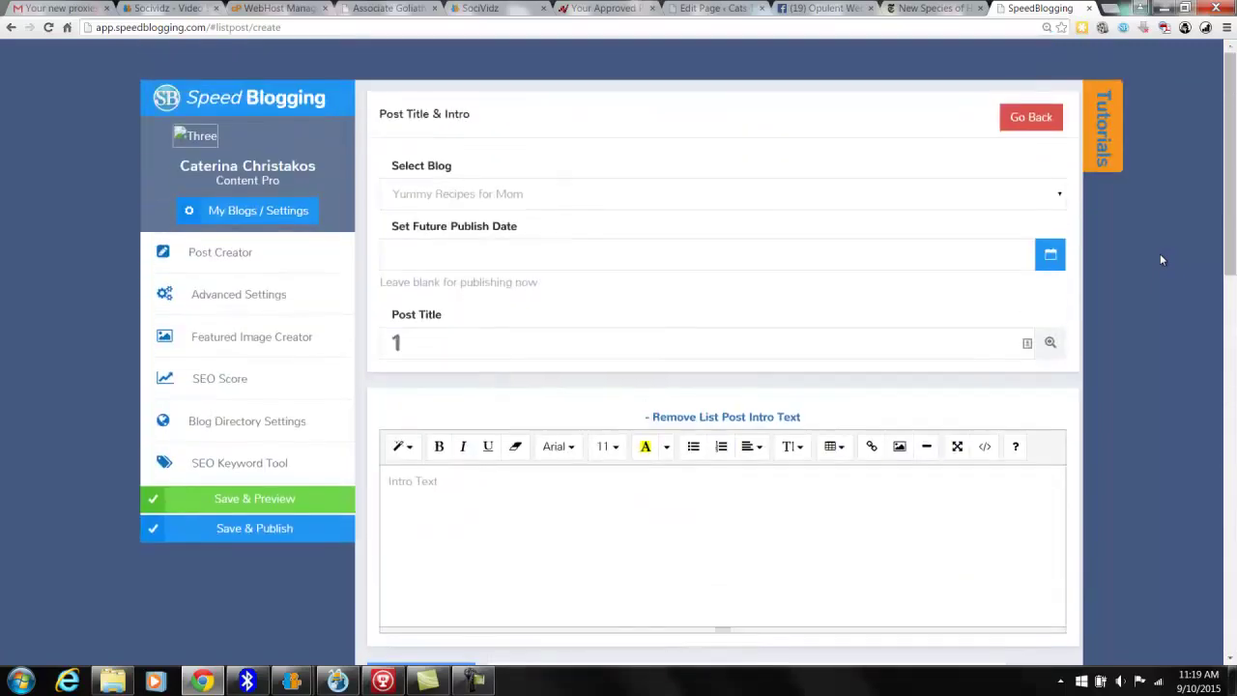
Step: Close the Speed Blogging, New York Times and Facebook tabs, leaving the WordPress editor
click(1089, 8)
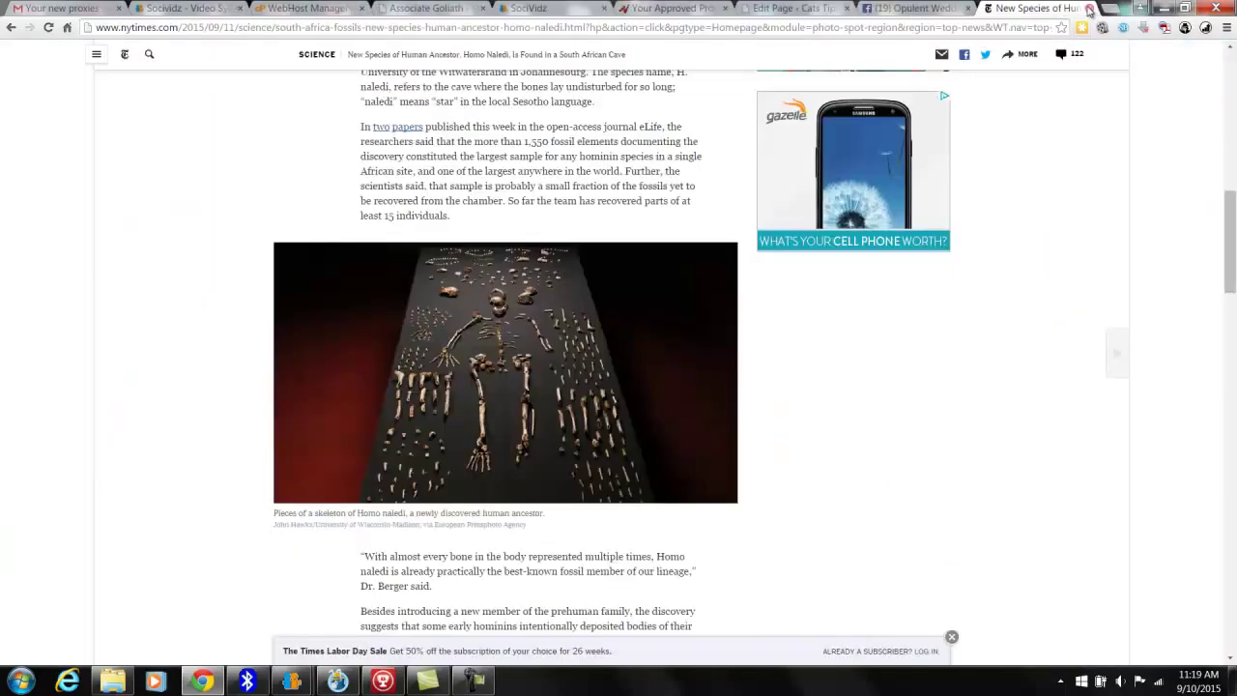
click(1089, 9)
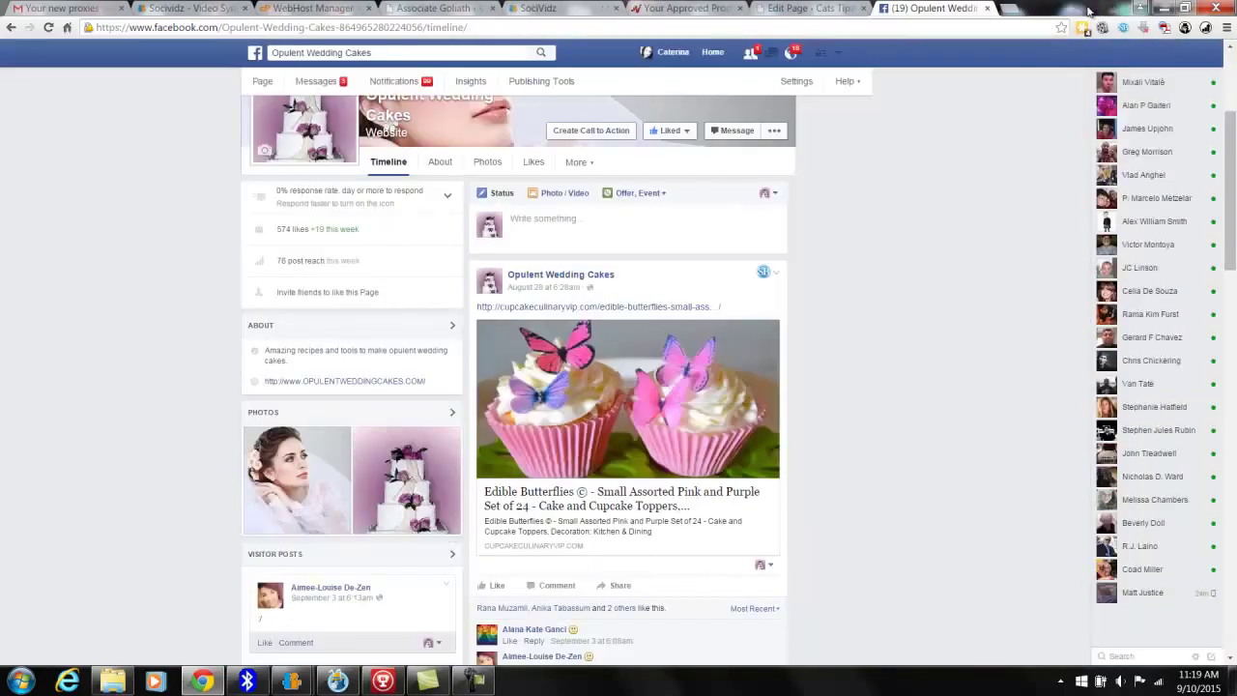
click(987, 8)
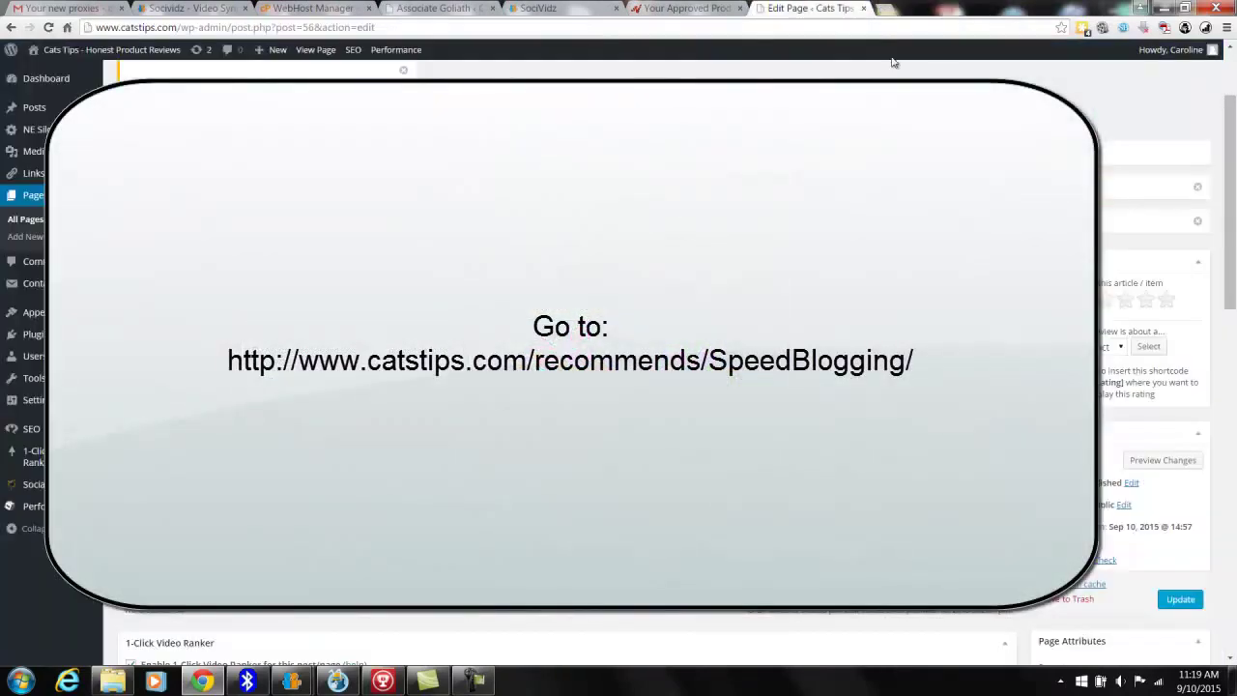
Step: Minimize Chrome, restore it from the taskbar, then bring up the screen recorder's controls
click(1163, 7)
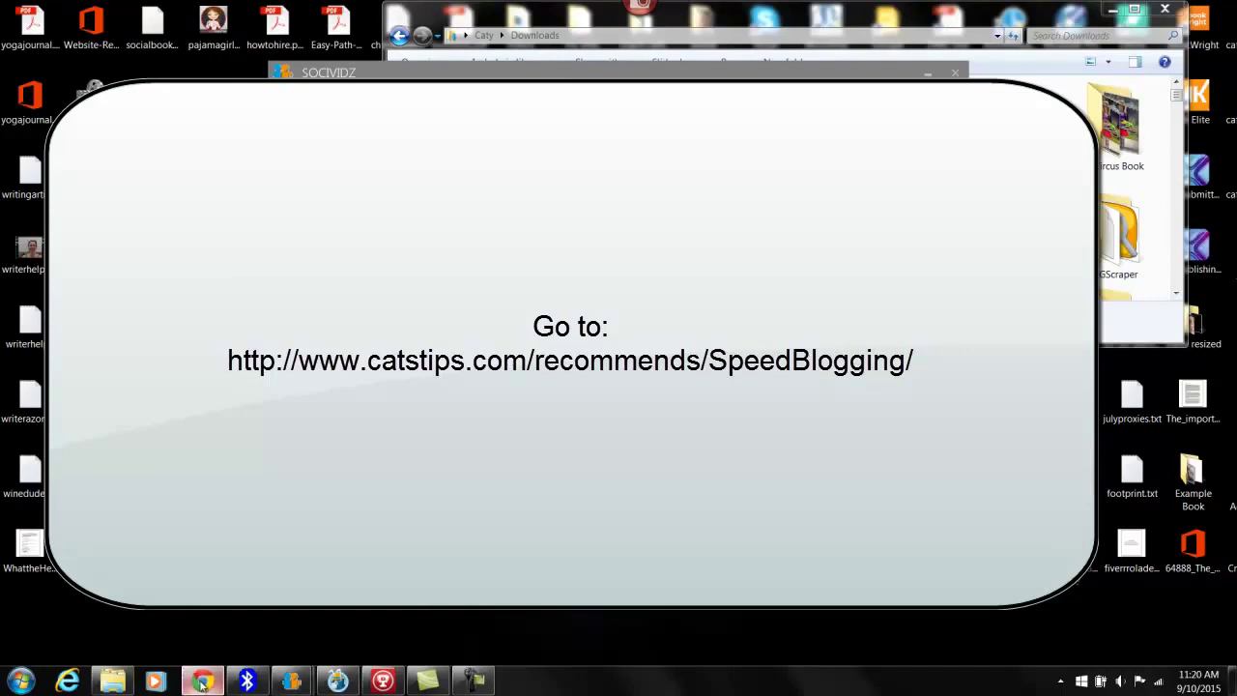
click(202, 680)
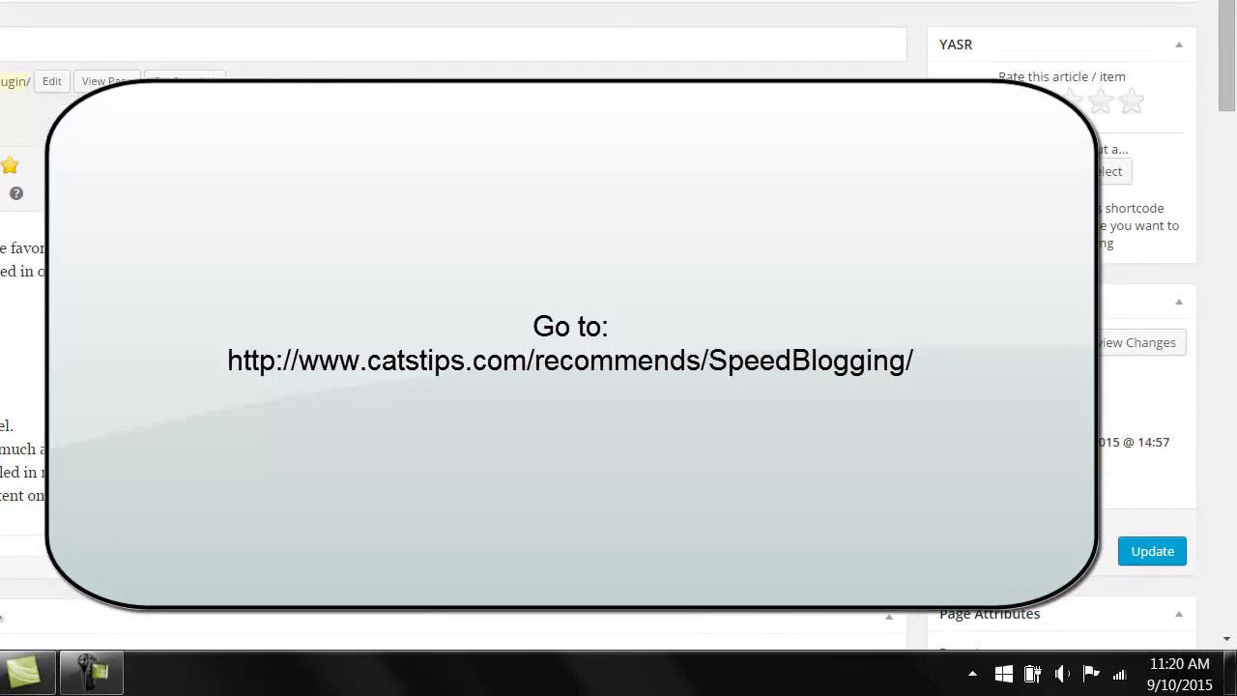
click(92, 673)
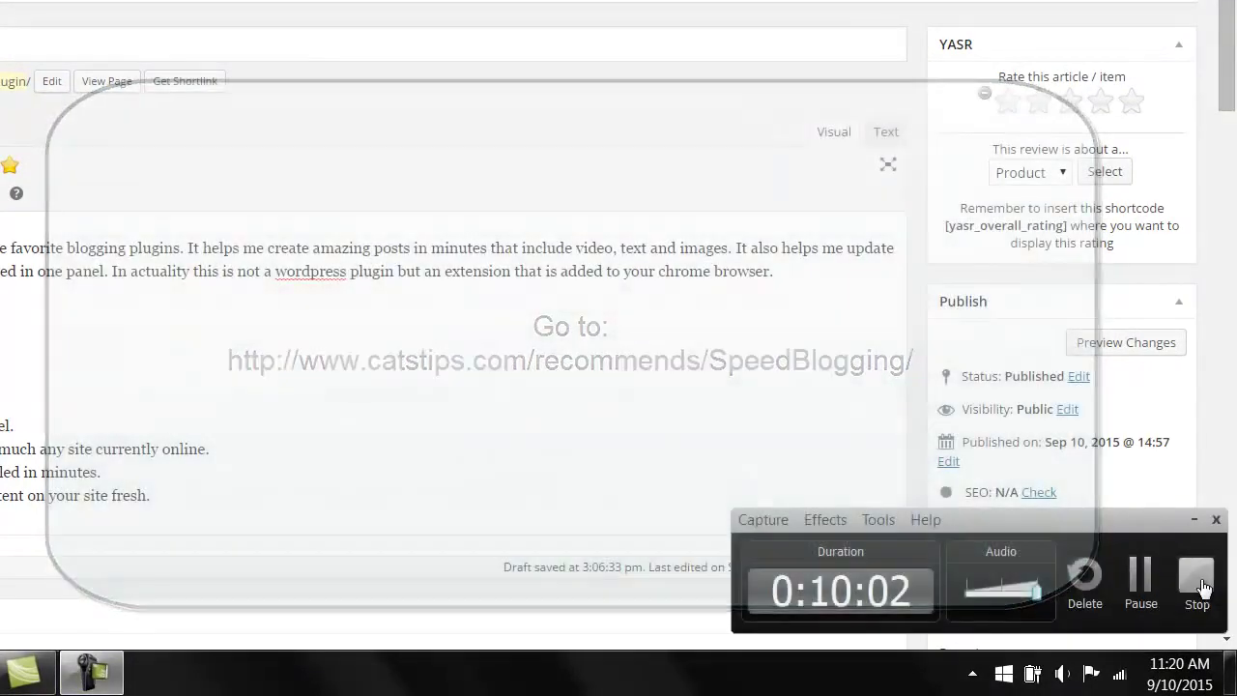